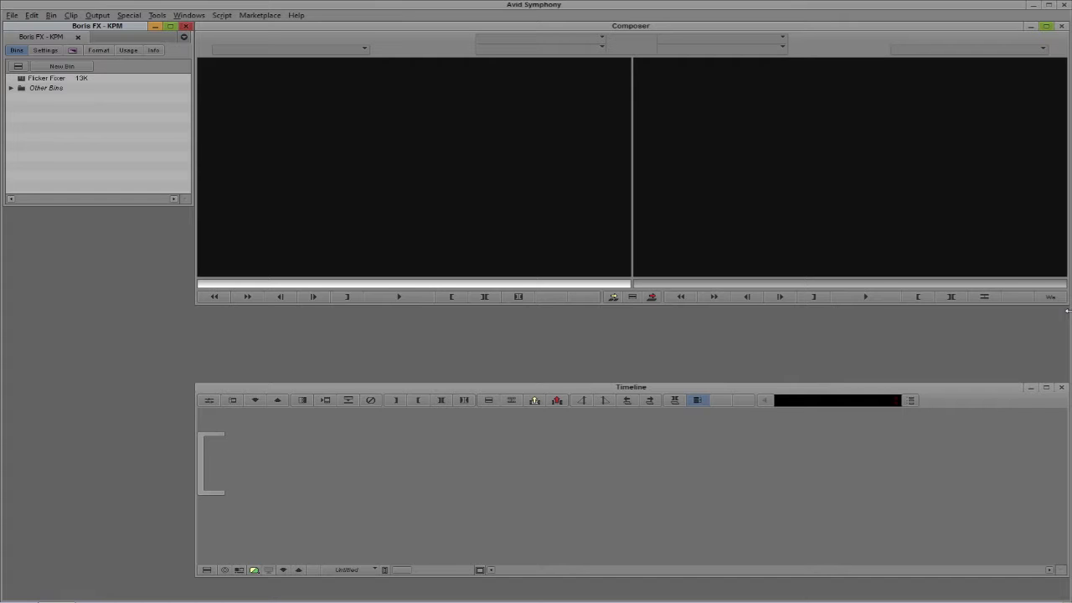
# Open the Flicker Fixer bin, load the Light Flicker clip and play it from its start to check the flicker
pyautogui.click(25, 80)
pyautogui.doubleClick(25, 80)
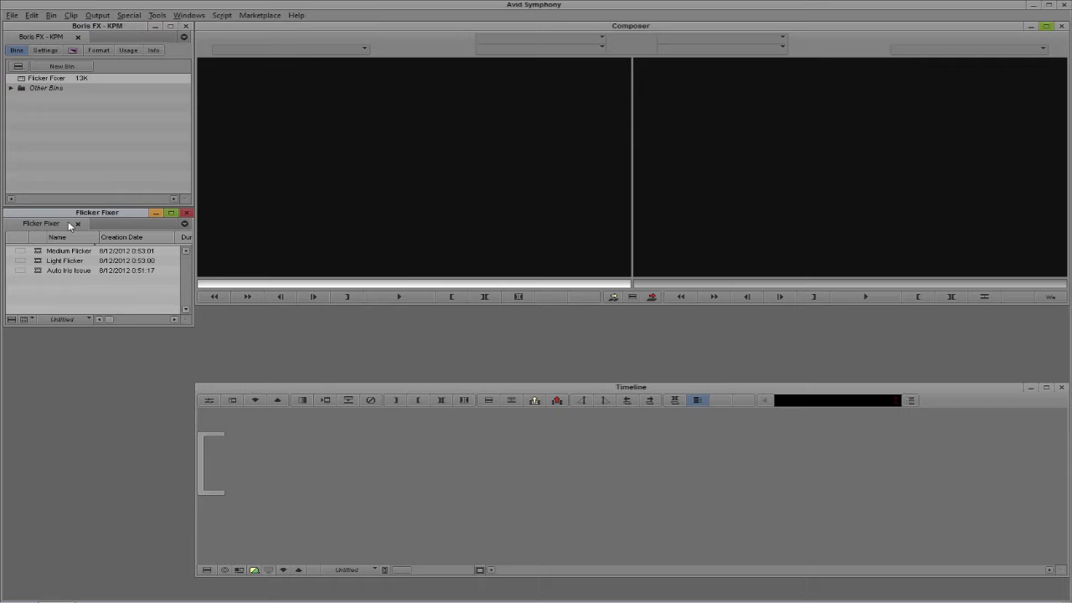
pyautogui.doubleClick(38, 261)
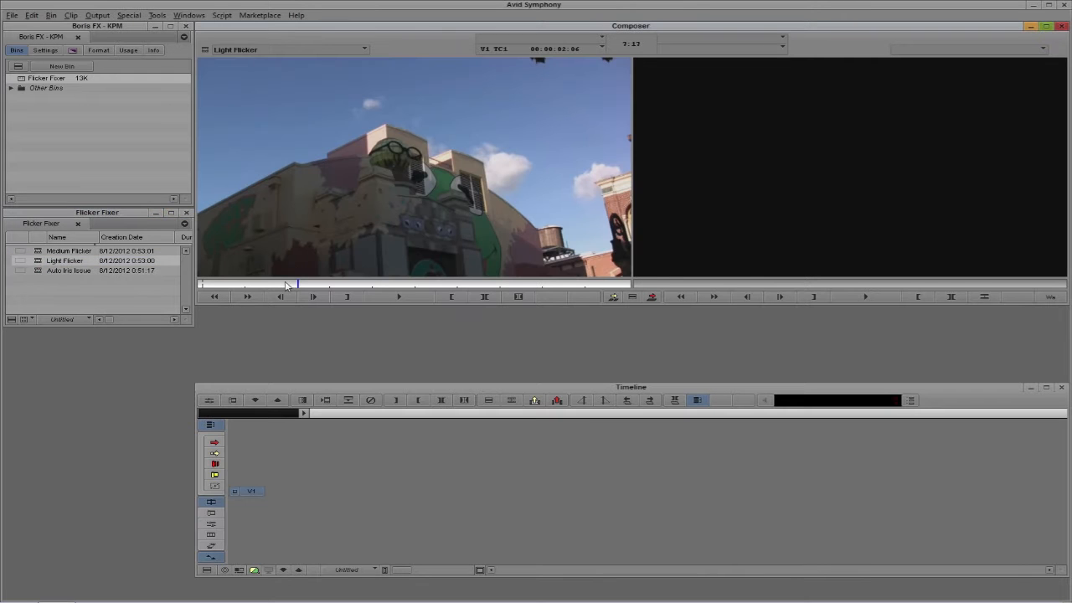
pyautogui.click(245, 285)
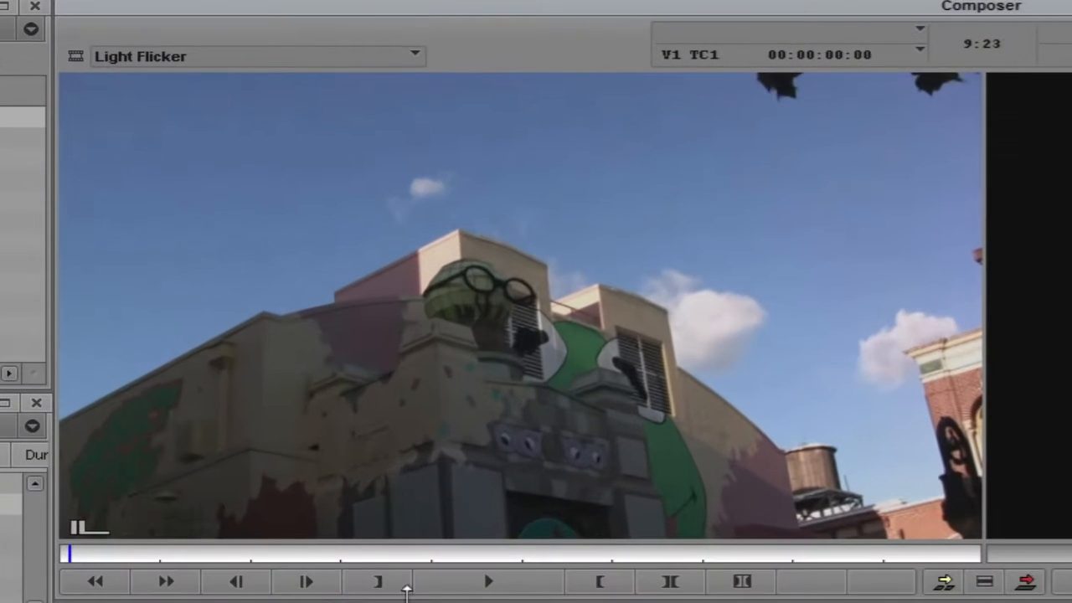
pyautogui.click(396, 296)
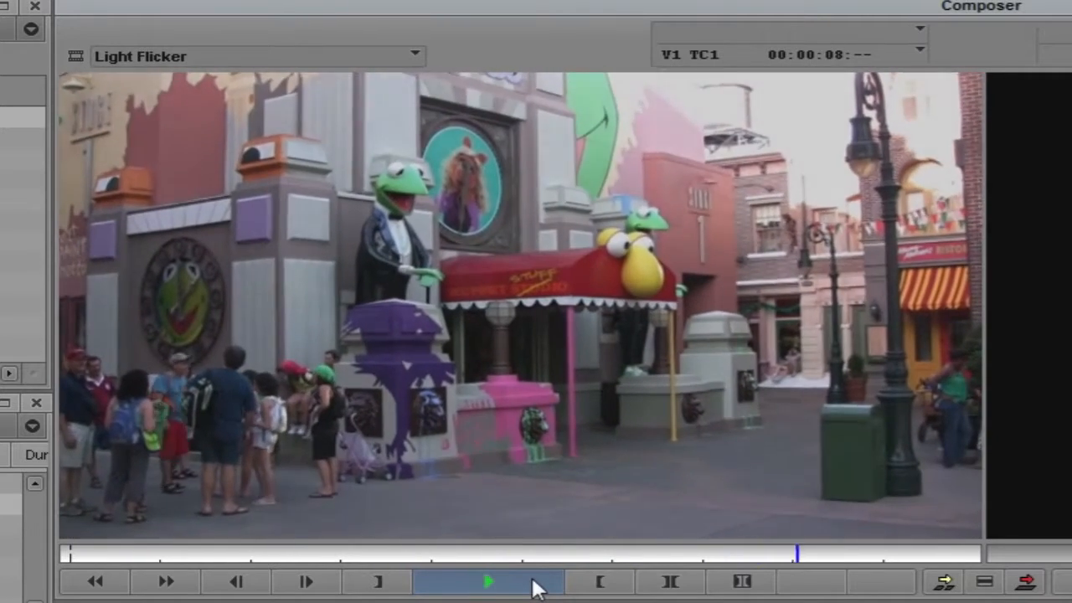
pyautogui.click(533, 584)
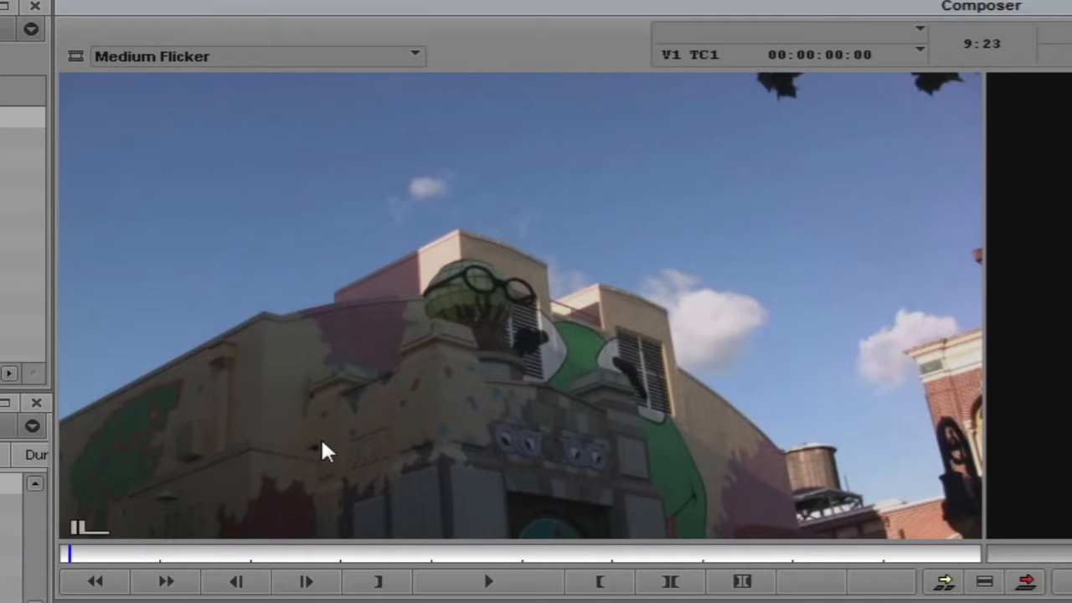
# Play the Medium Flicker and Auto Iris Issue clips in the source monitor to check their brightness changes
pyautogui.click(486, 583)
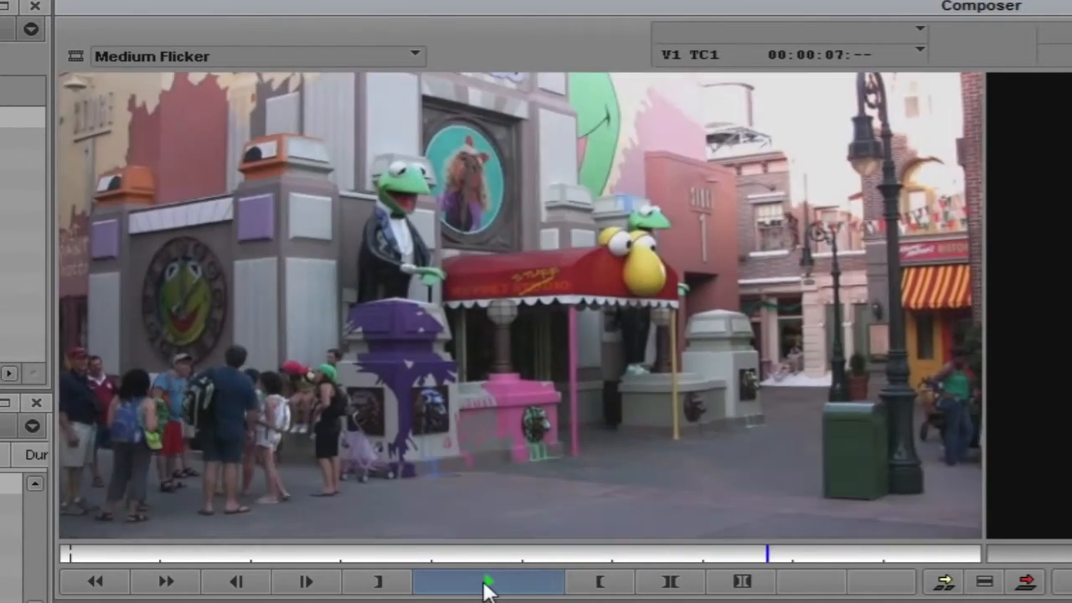
pyautogui.click(486, 583)
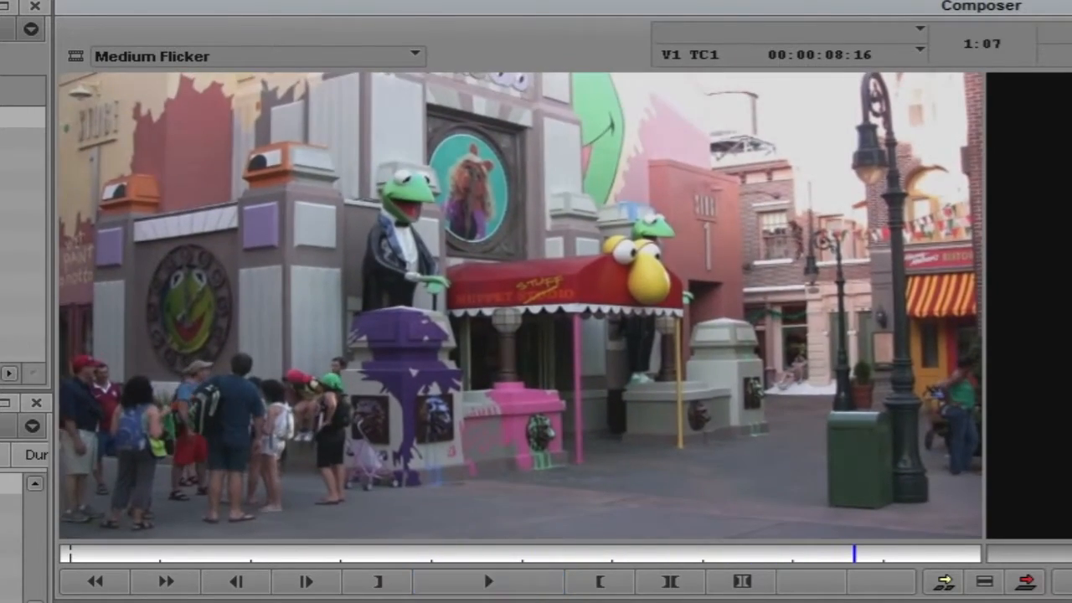
pyautogui.doubleClick(4, 525)
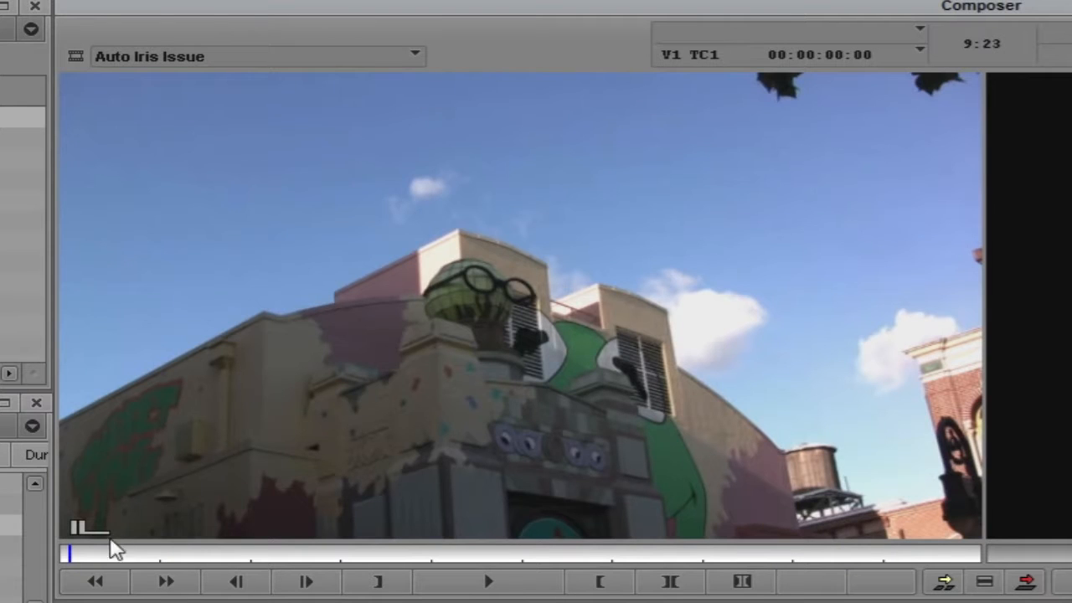
pyautogui.click(491, 582)
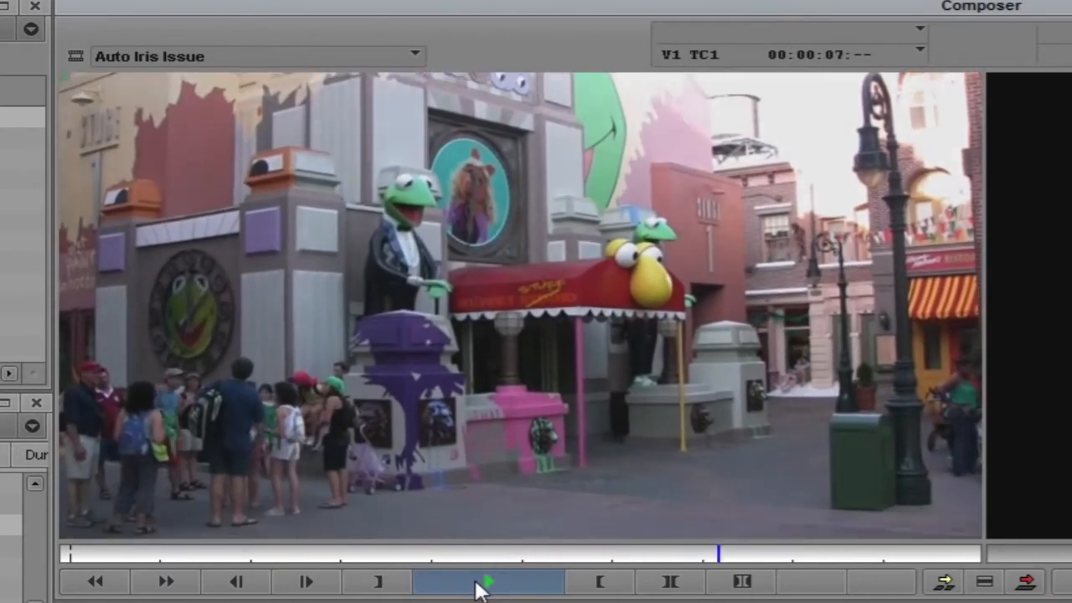
pyautogui.click(478, 582)
pyautogui.moveTo(462, 553); pyautogui.dragTo(70, 527)
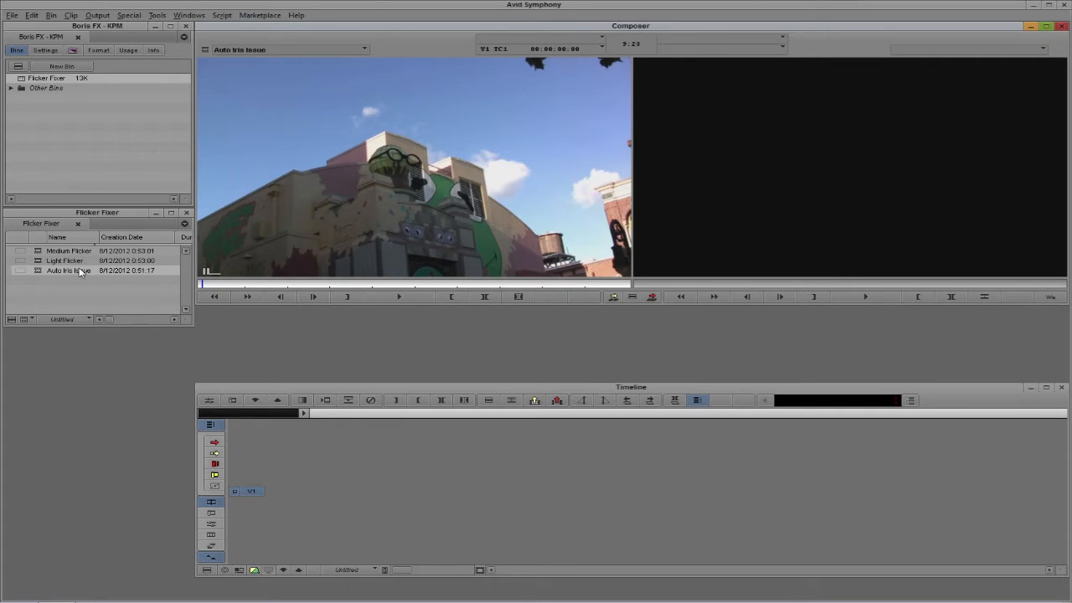
# Mark the whole Light Flicker clip, splice it into a new sequence and return the playhead to the sequence start
pyautogui.doubleClick(38, 262)
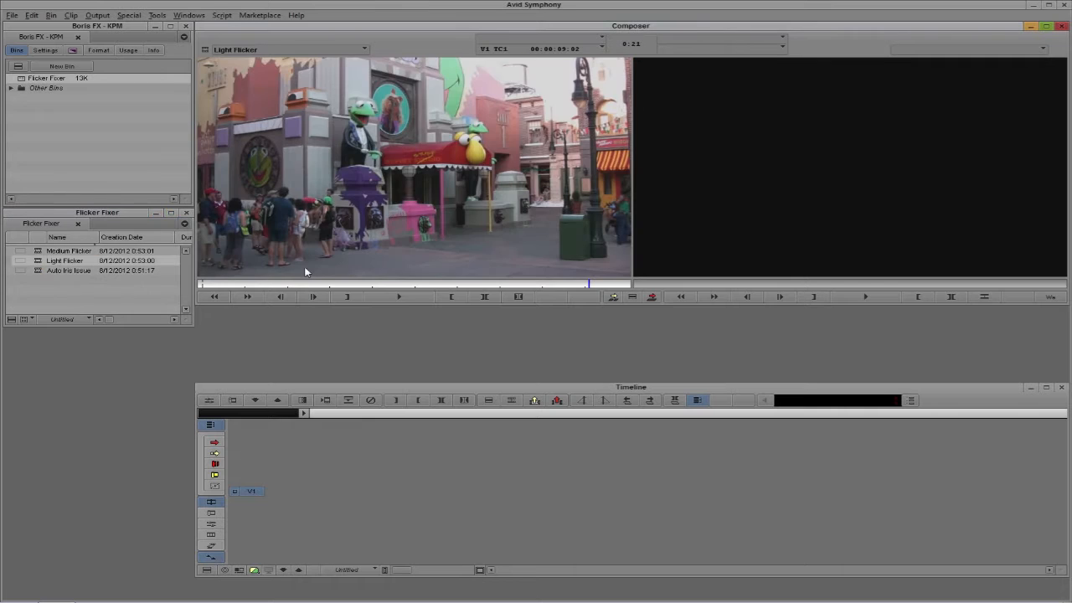
pyautogui.click(249, 296)
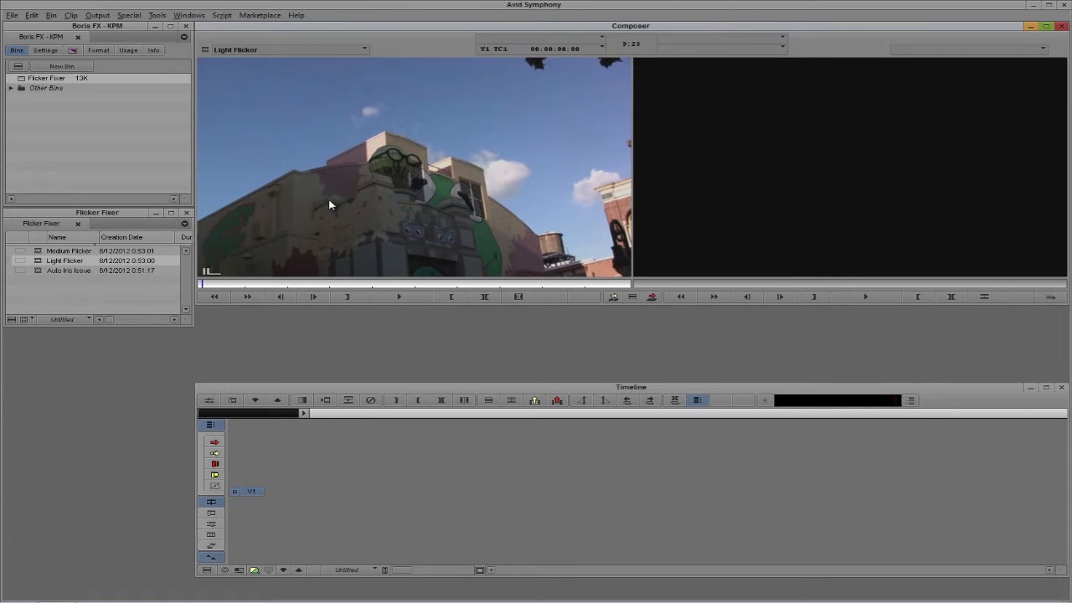
pyautogui.press('t')
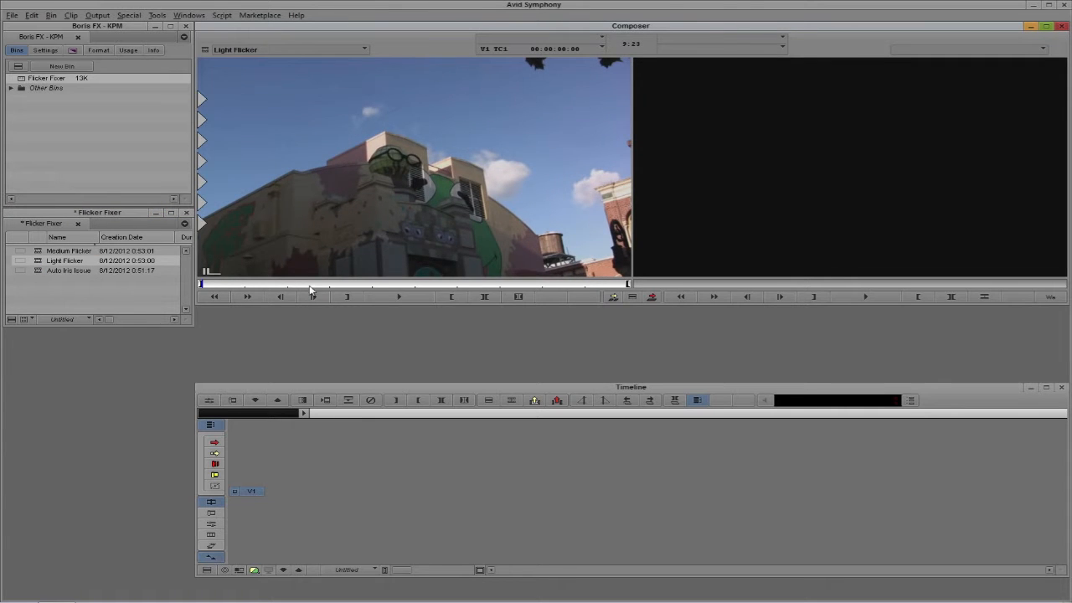
pyautogui.click(517, 297)
pyautogui.press('v')
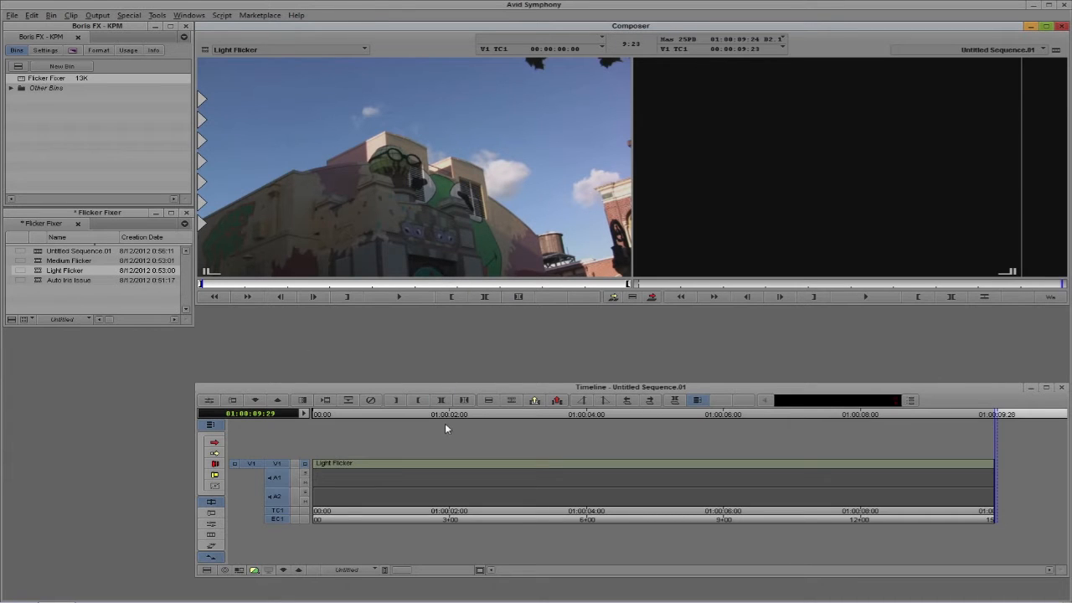
pyautogui.click(320, 475)
pyautogui.moveTo(321, 474); pyautogui.dragTo(286, 475)
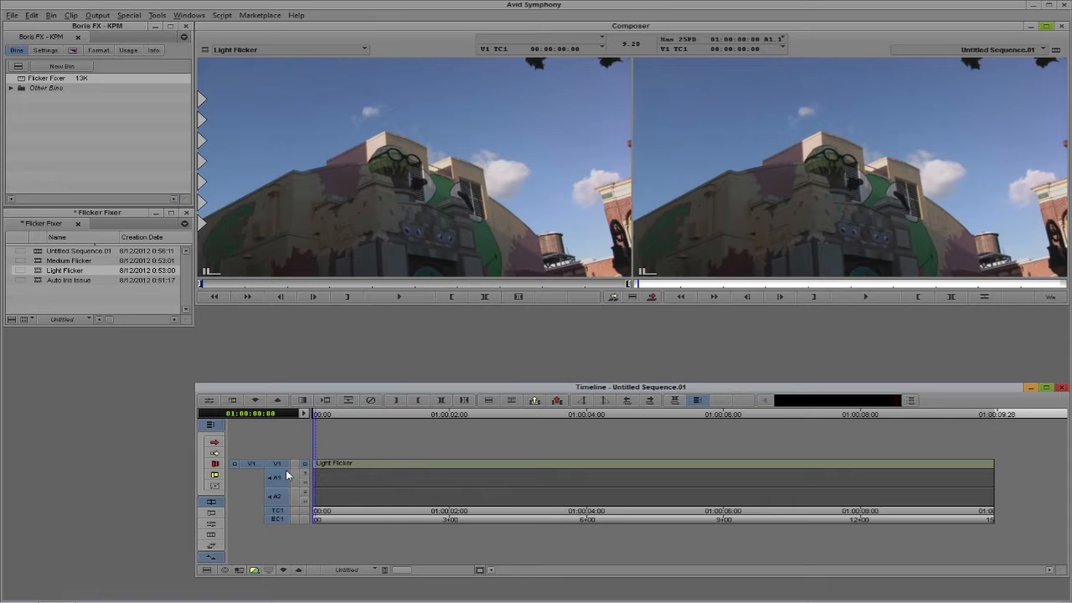
# Open the effects library and select BCC Flicker Fixer in the BCC Image Restoration category
pyautogui.hotkey('ctrl', '8')
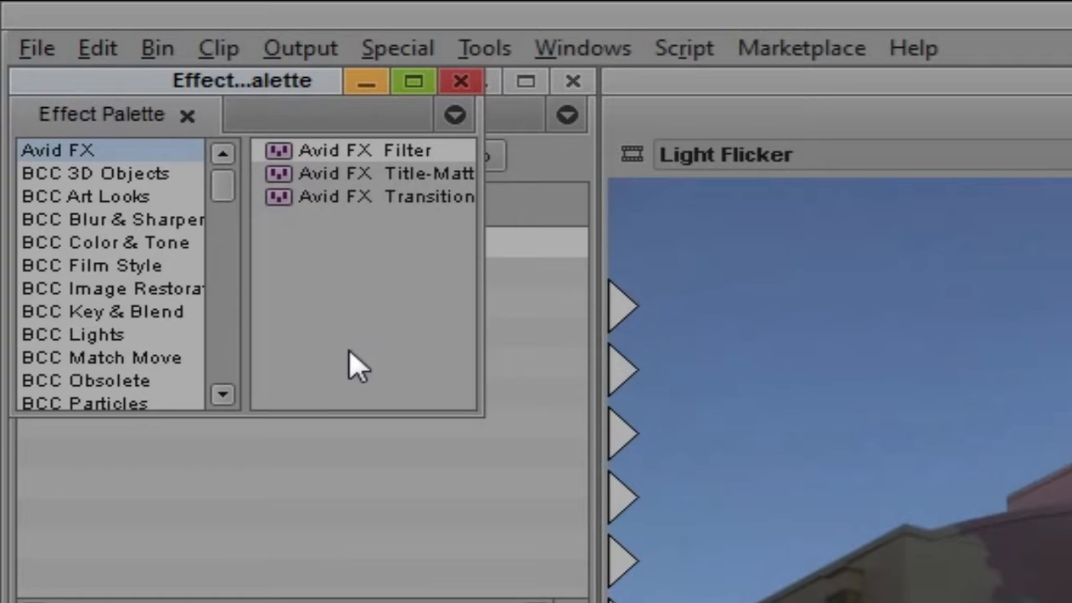
pyautogui.click(54, 294)
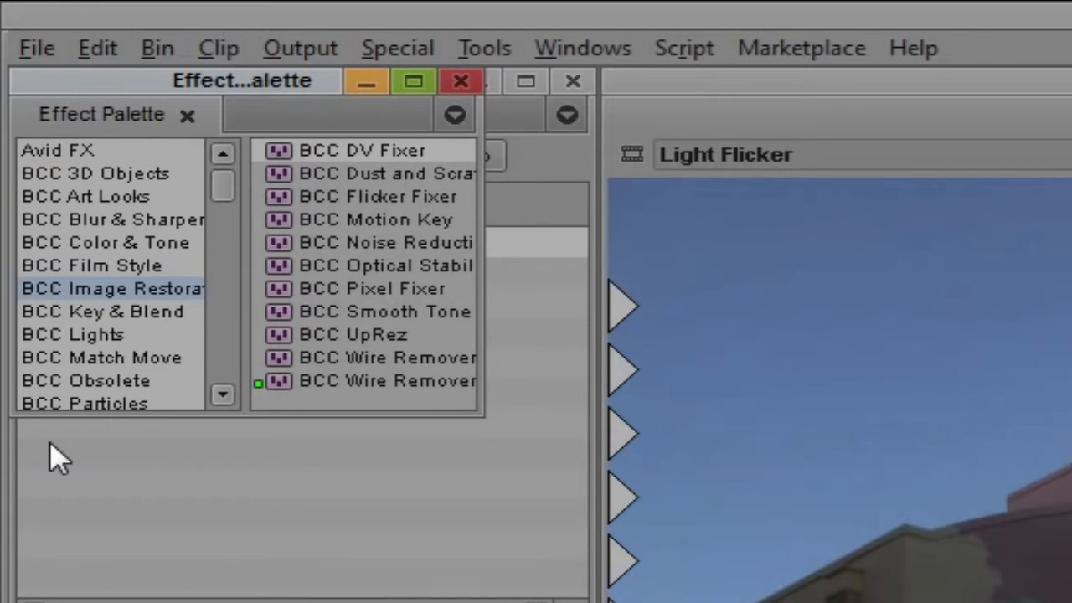
pyautogui.click(356, 198)
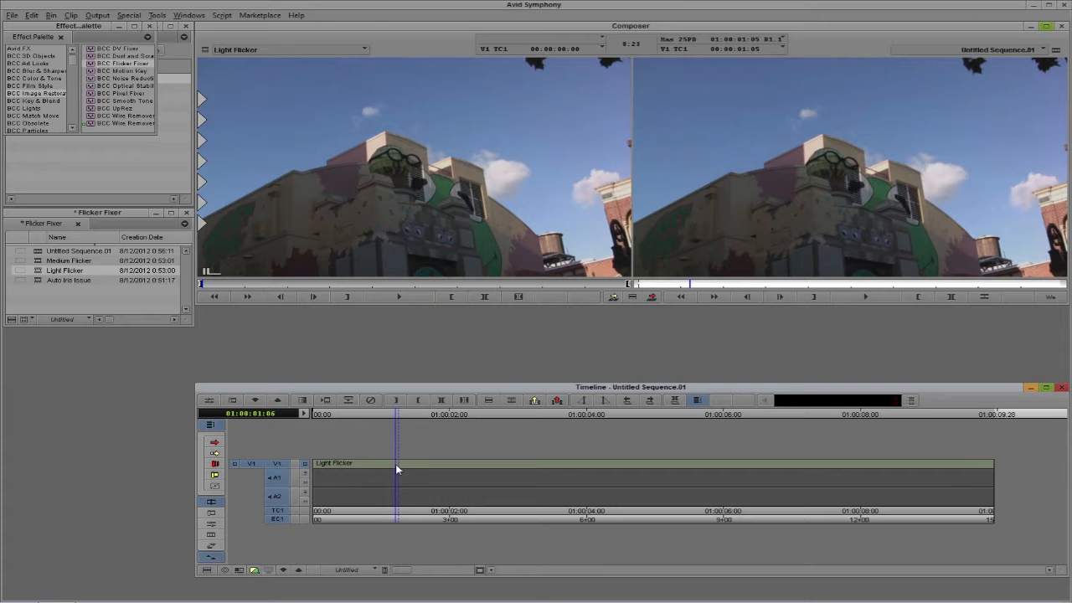
# Step back and forth between adjacent frames about one second into the sequence to compare the flicker
pyautogui.moveTo(396, 465); pyautogui.dragTo(381, 470)
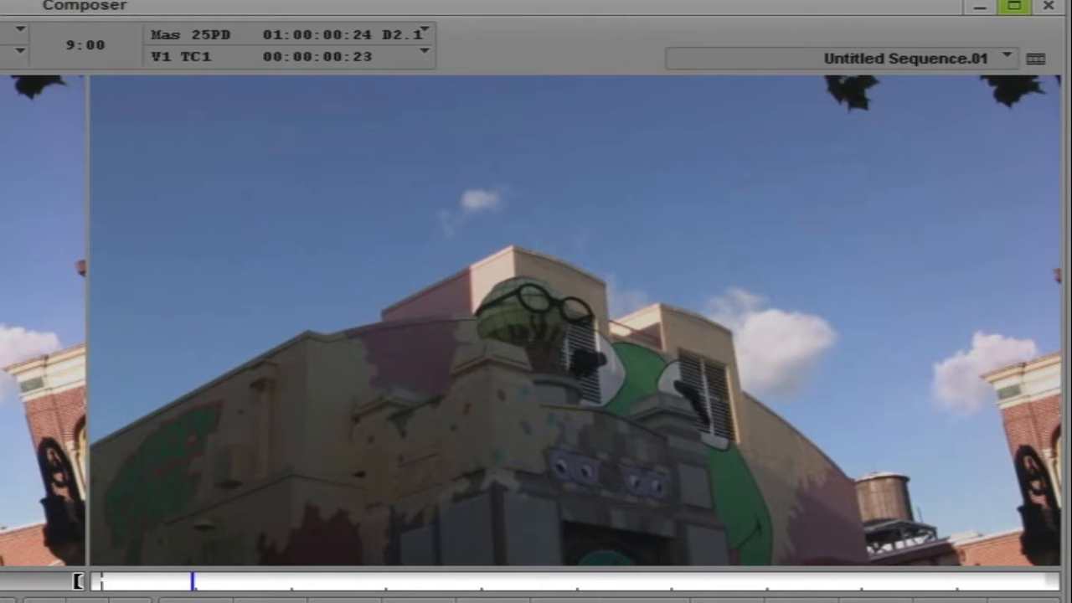
pyautogui.press('Right')
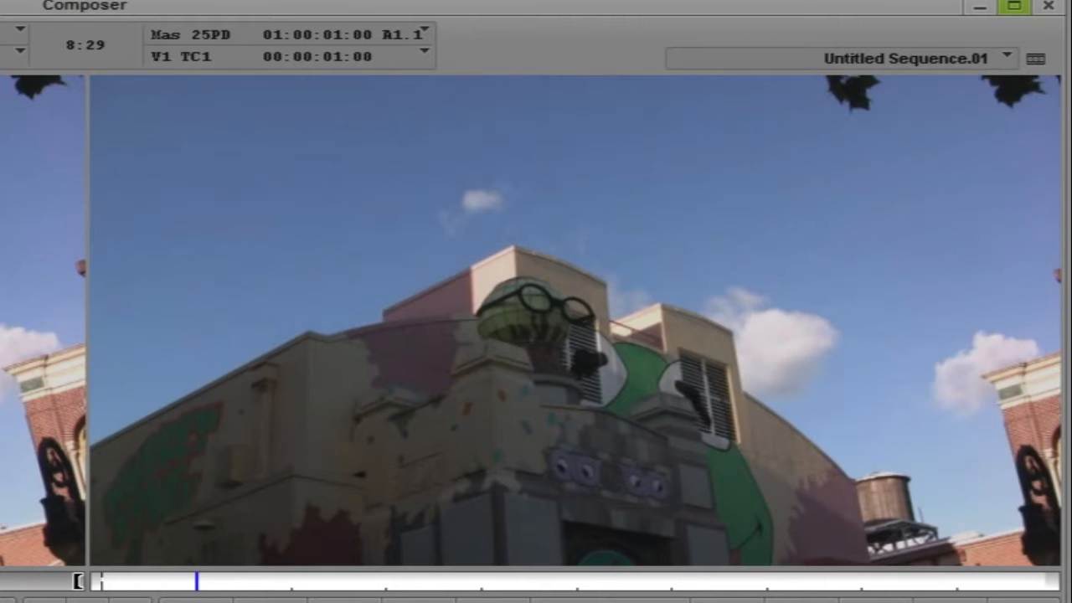
pyautogui.press('Left')
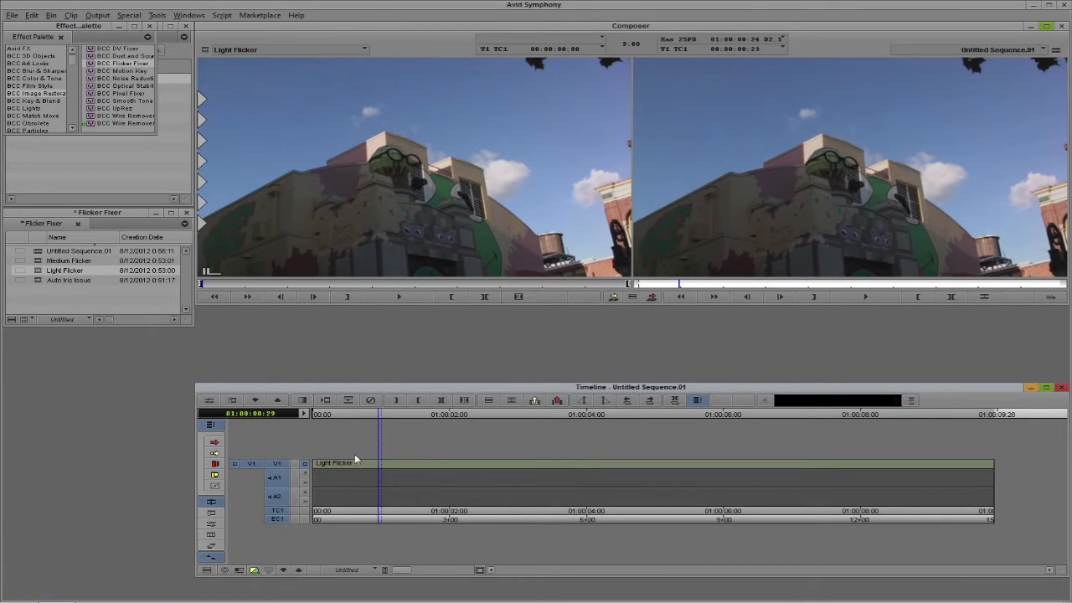
# Apply the BCC Flicker Fixer effect to the Light Flicker clip on V1 and examine frames about one second in
pyautogui.click(103, 70)
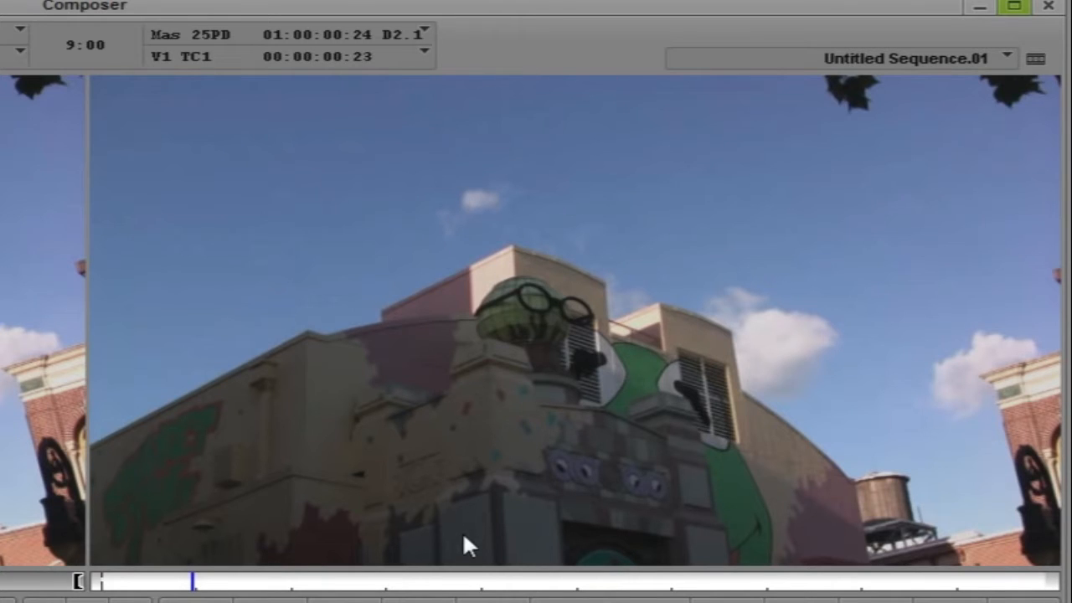
pyautogui.moveTo(250, 582)
pyautogui.mouseDown()
pyautogui.moveTo(390, 582)
pyautogui.moveTo(254, 582)
pyautogui.mouseUp()
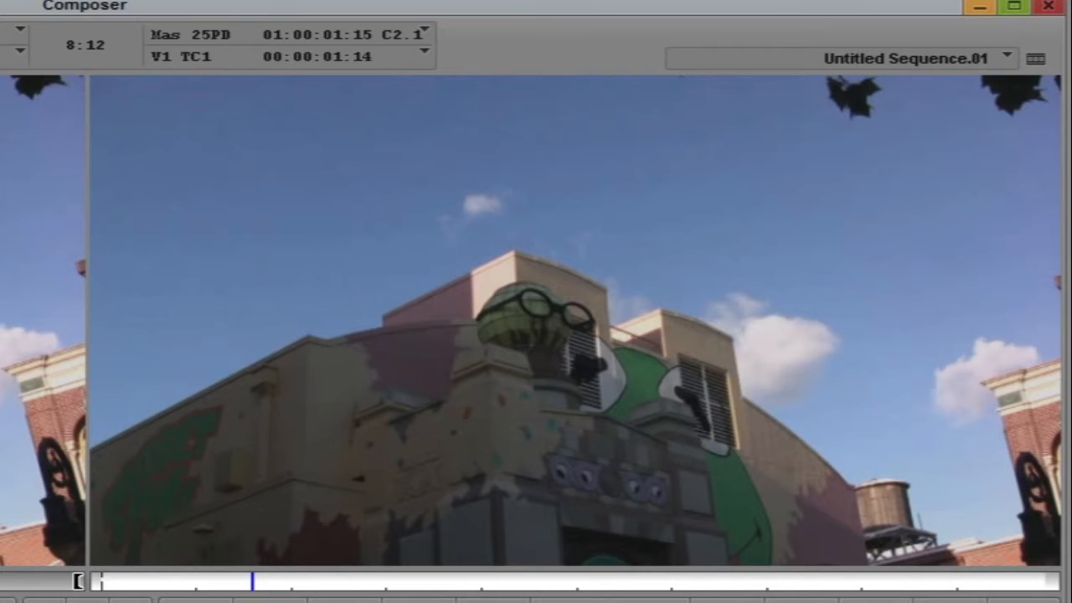
pyautogui.hotkey('ctrl', '3')
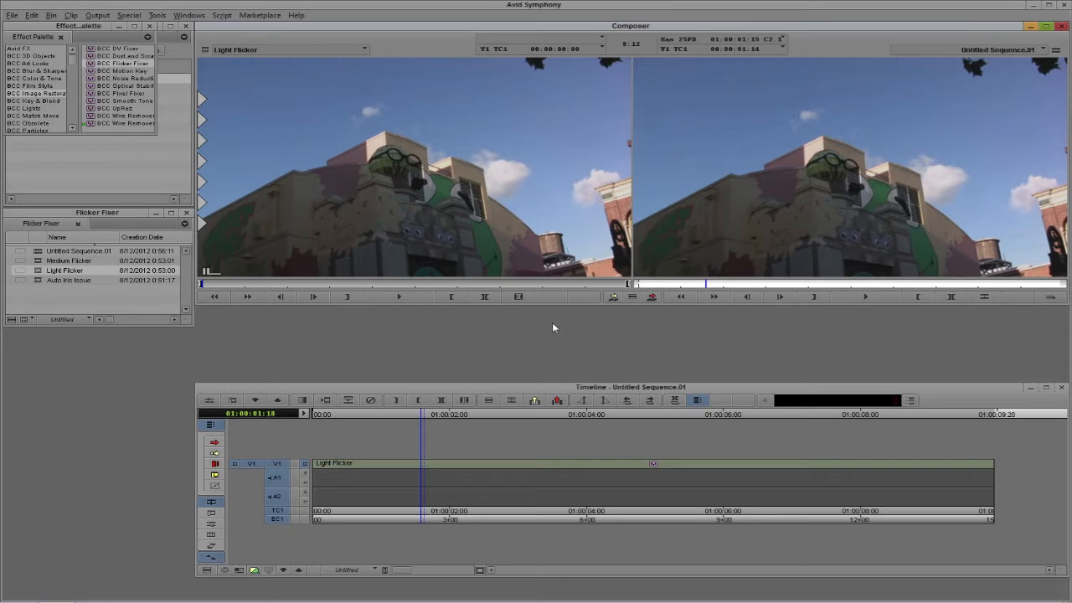
# Open the BCC Flicker Fixer settings for the Light Flicker clip and park the playhead at the sequence start
pyautogui.click(344, 474)
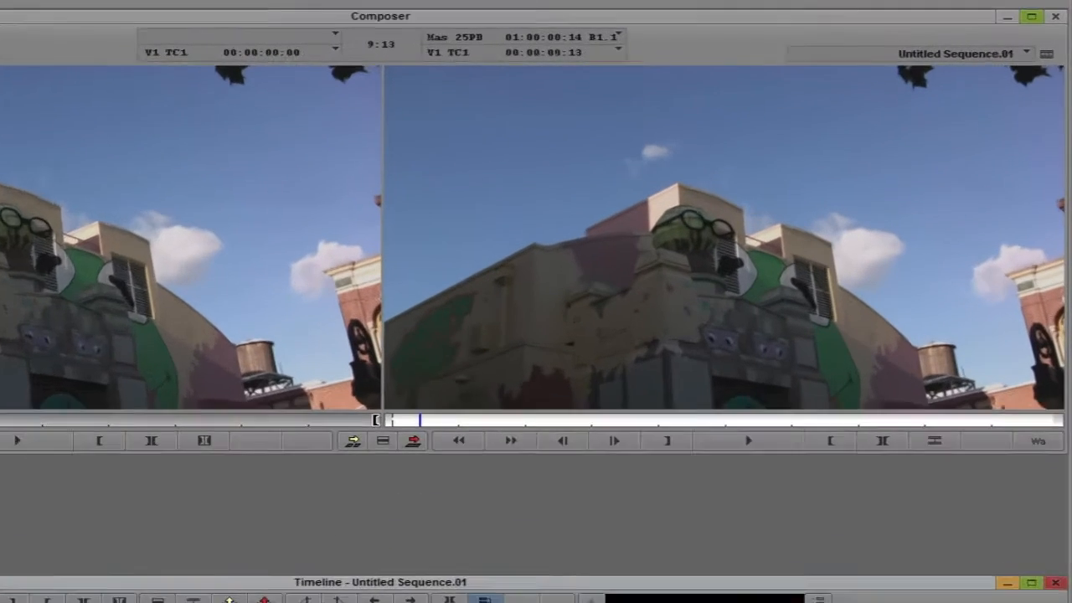
pyautogui.press('Home')
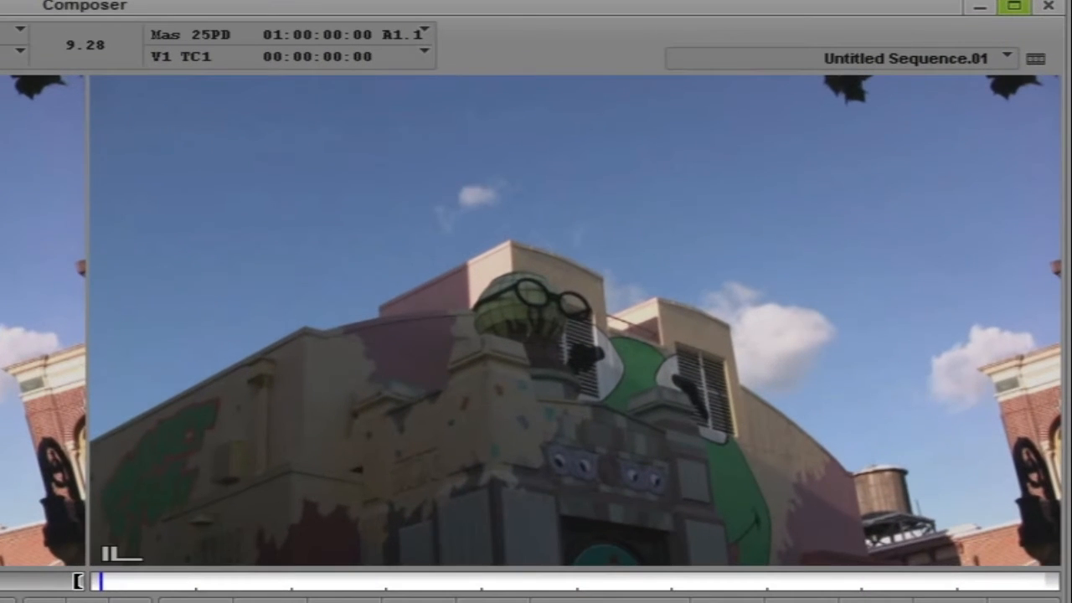
pyautogui.click(600, 307)
pyautogui.click(730, 440)
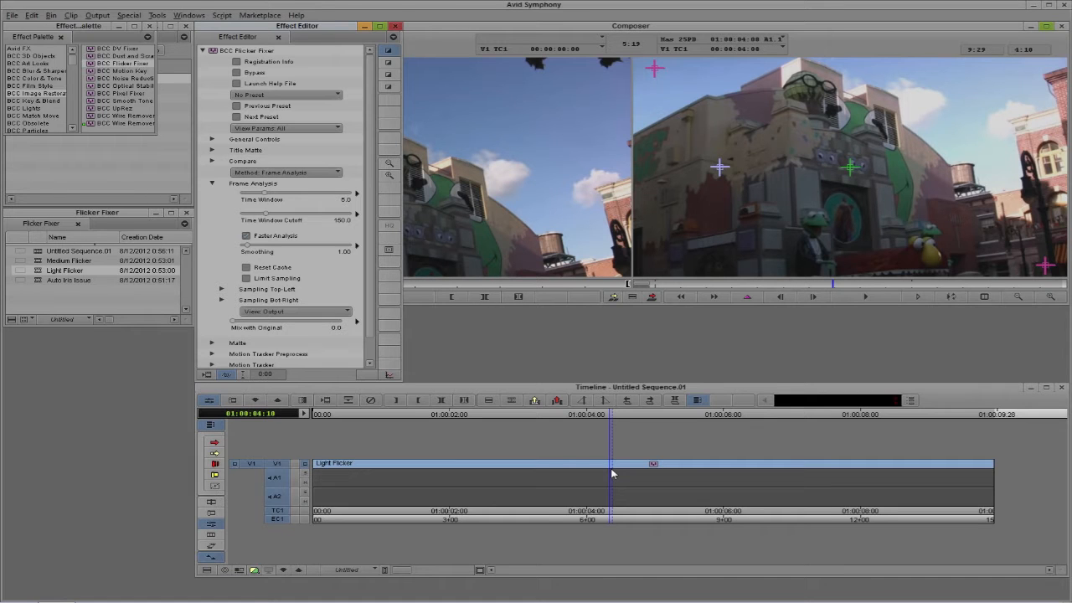
pyautogui.moveTo(672, 284); pyautogui.dragTo(653, 287)
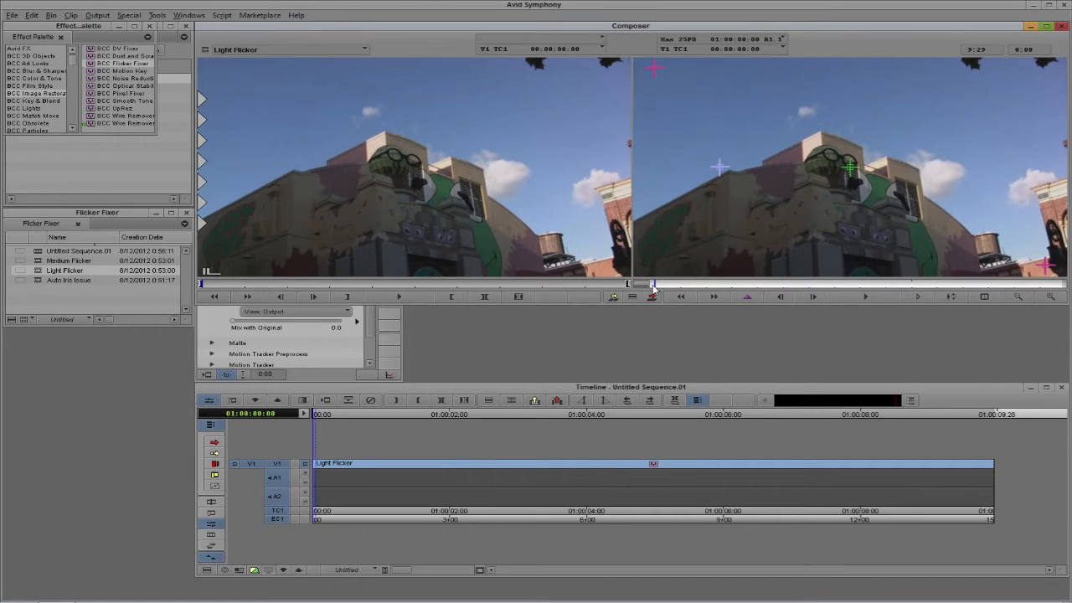
pyautogui.click(379, 336)
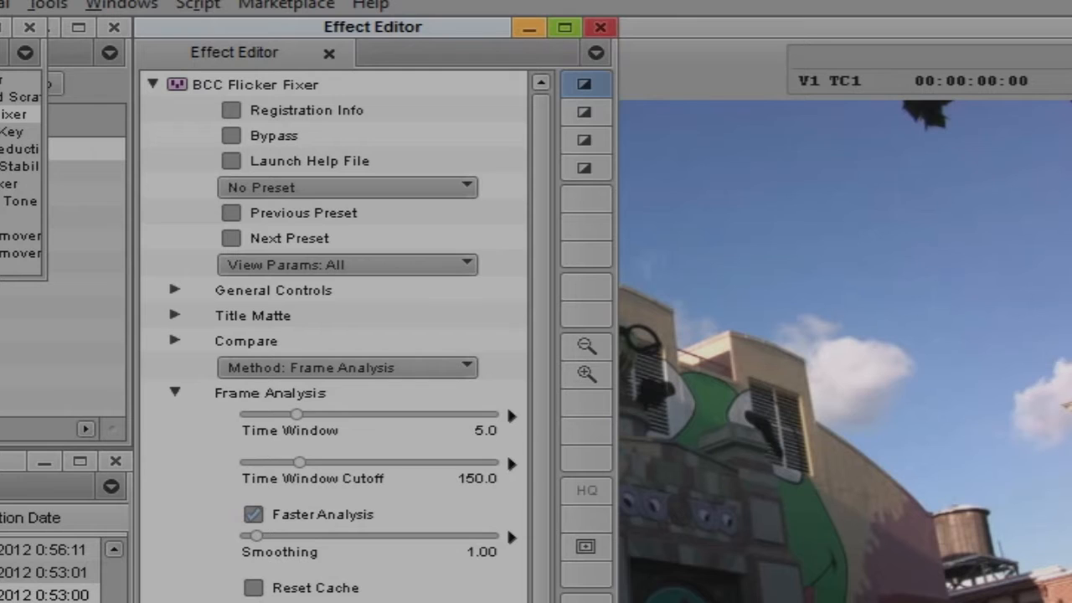
# Expand the Compare parameters of BCC Flicker Fixer and open the Compare Mode options
pyautogui.click(170, 344)
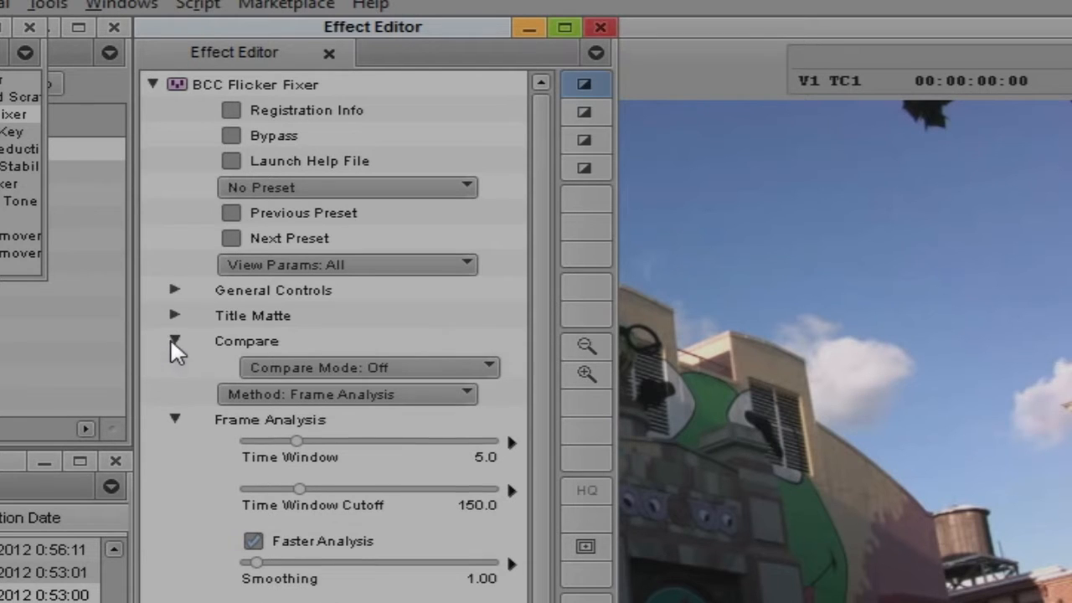
pyautogui.click(320, 367)
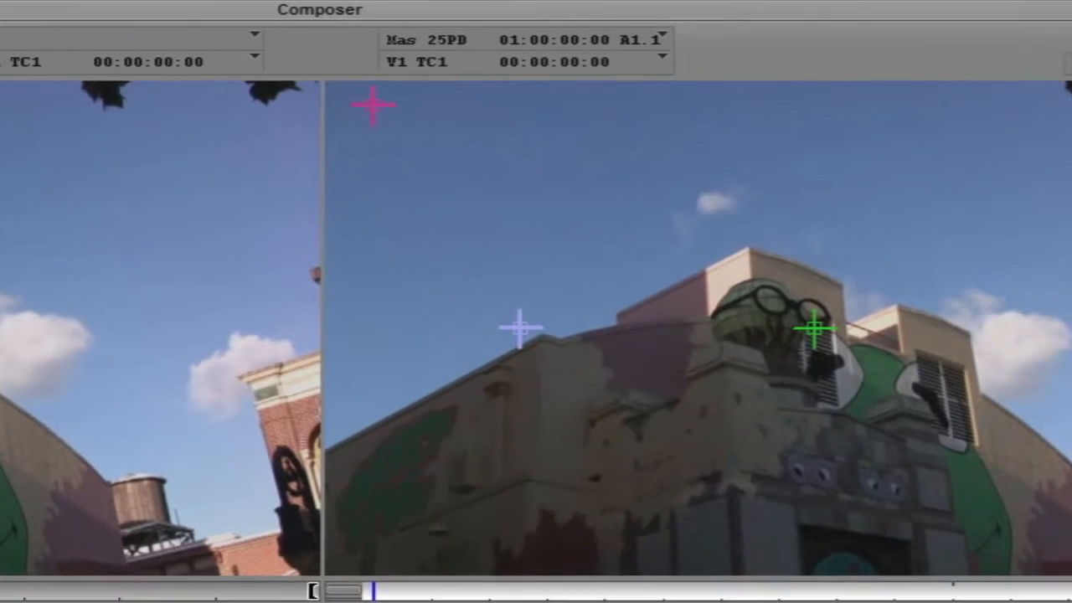
pyautogui.click(342, 446)
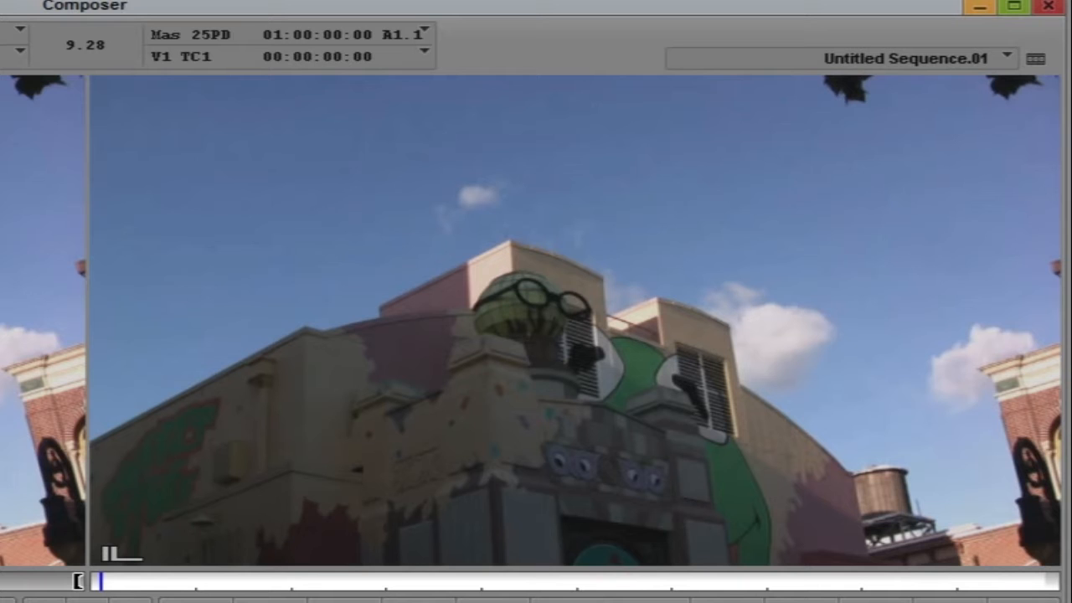
# Play the Light Flicker sequence from its start twice to compare how steady the brightness looks
pyautogui.press('space')
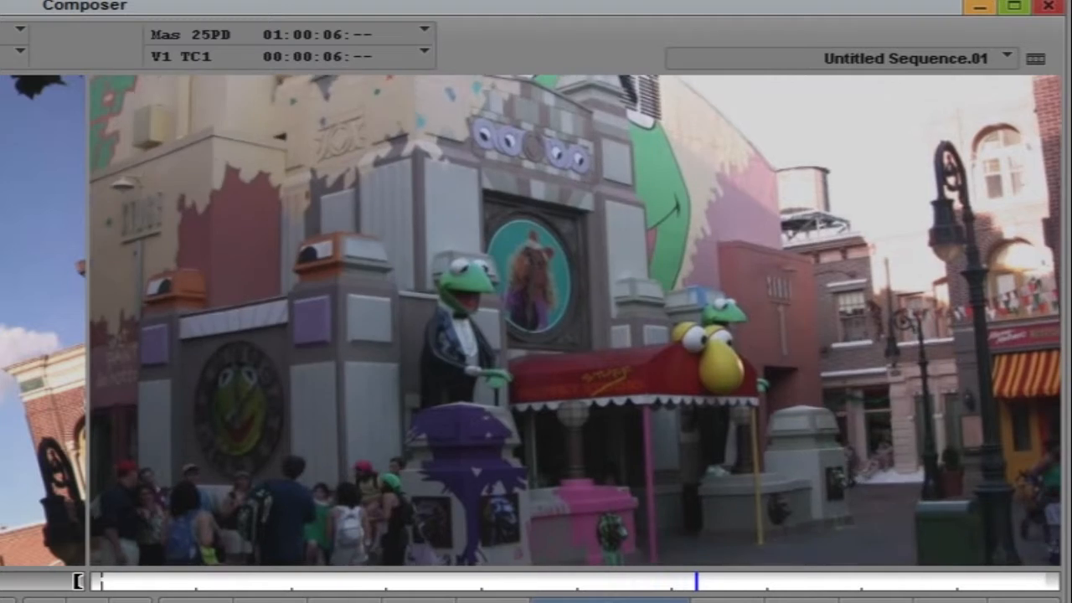
pyautogui.press('space')
pyautogui.moveTo(132, 581); pyautogui.dragTo(101, 581)
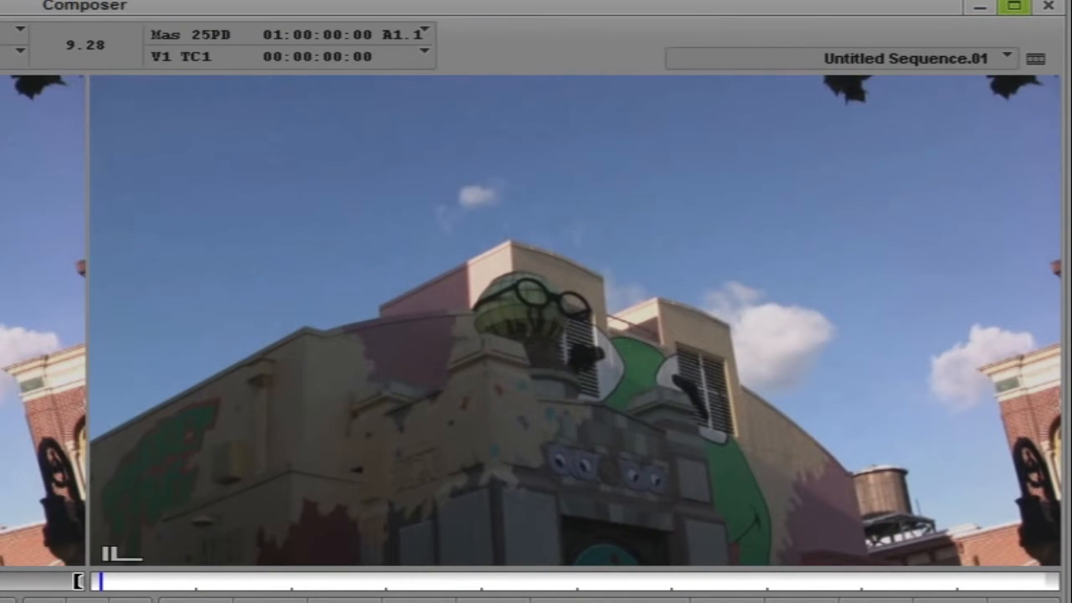
pyautogui.press('space')
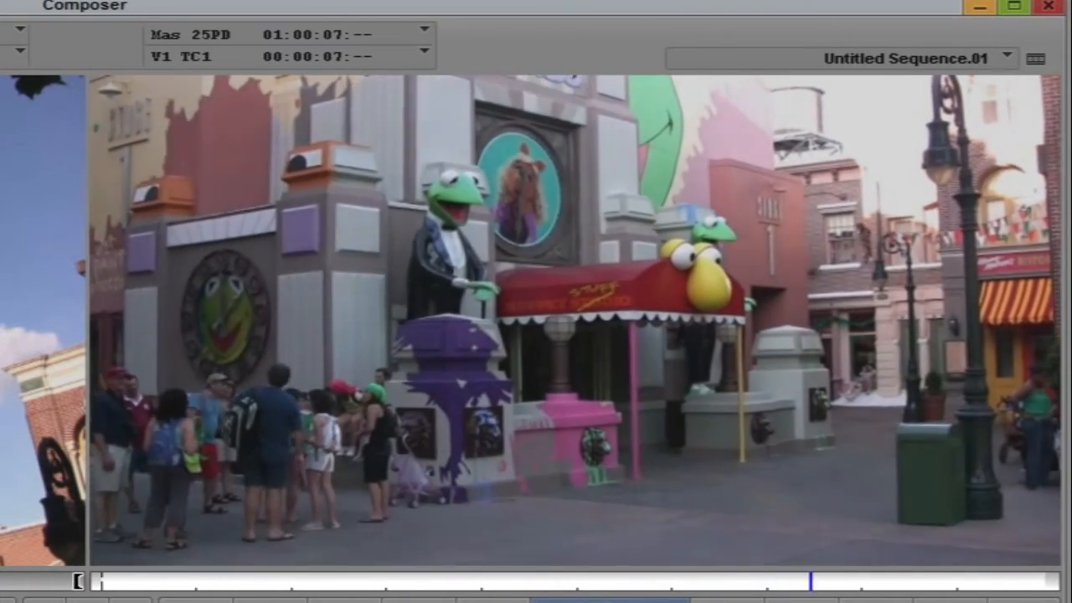
# Stop playback, set the BCC Flicker Fixer Compare Mode to Off, and keep its Method at Frame Analysis
pyautogui.press('space')
pyautogui.moveTo(849, 581); pyautogui.dragTo(180, 581)
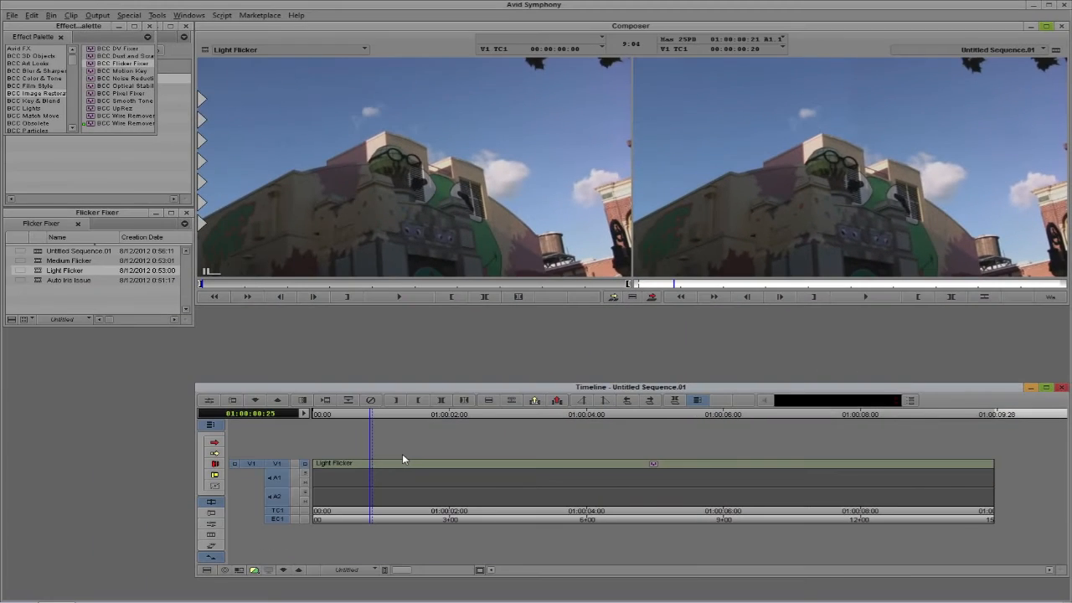
pyautogui.click(405, 459)
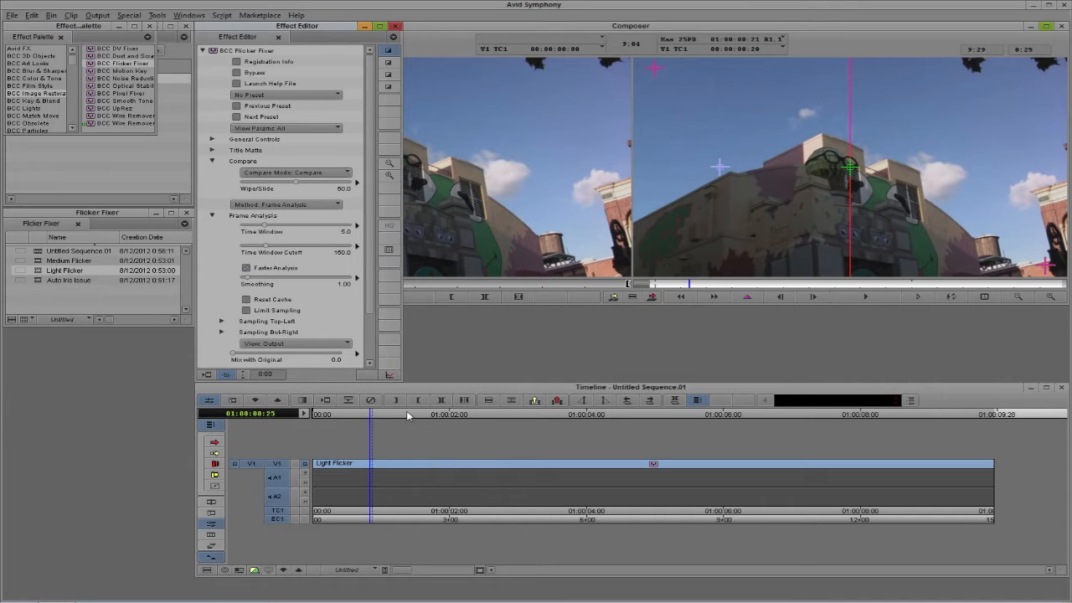
pyautogui.click(289, 174)
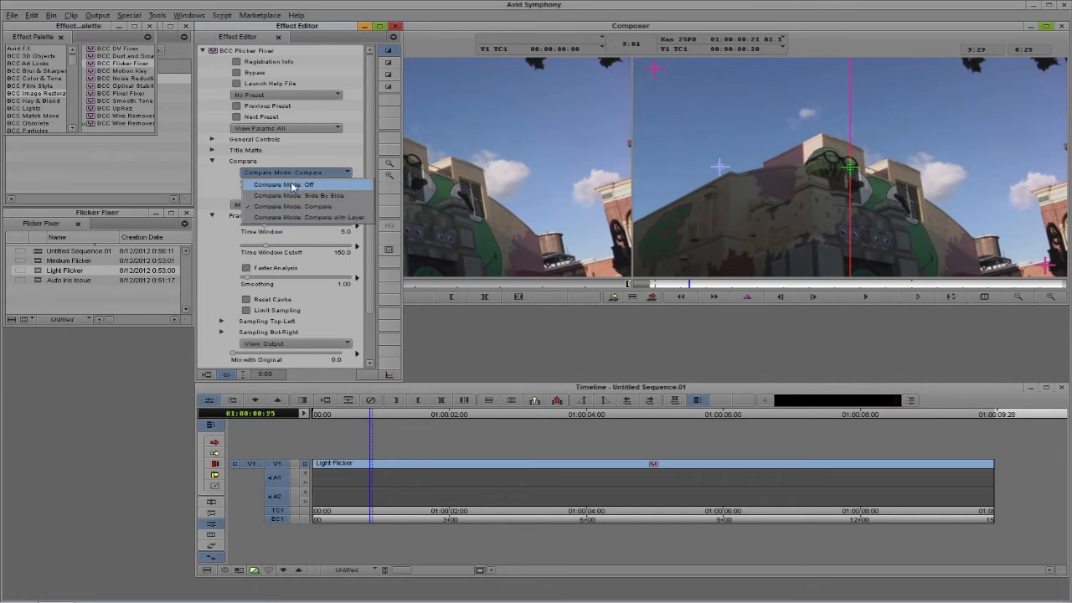
pyautogui.click(295, 188)
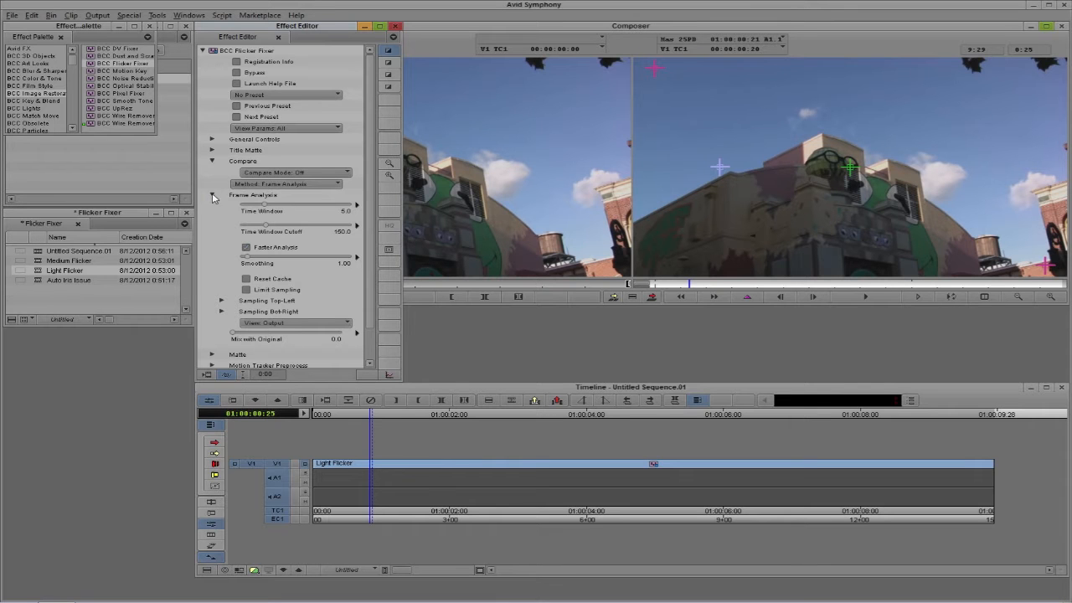
pyautogui.click(325, 185)
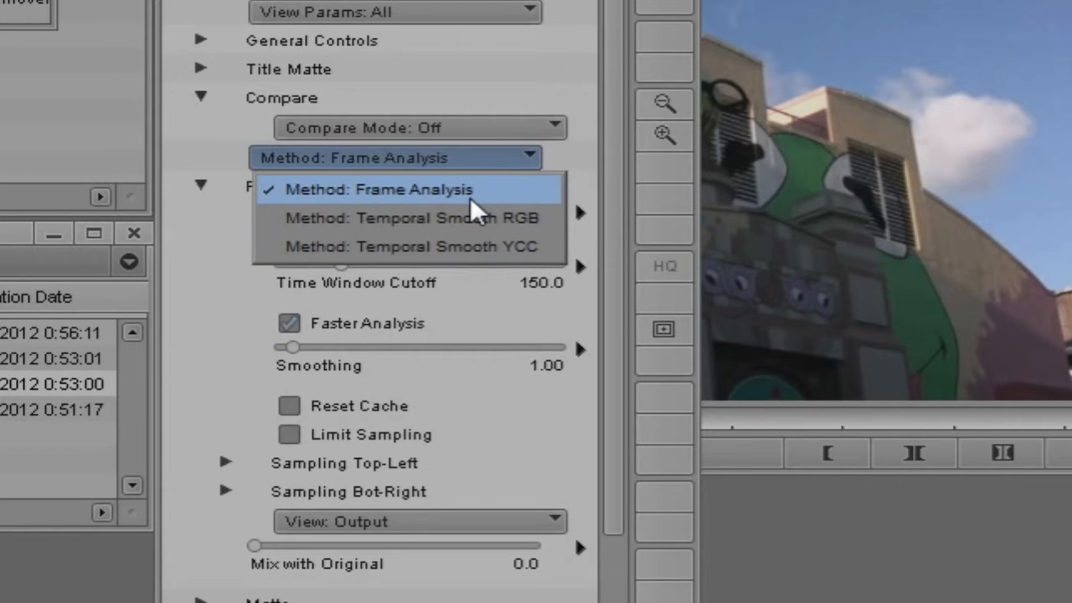
pyautogui.click(472, 202)
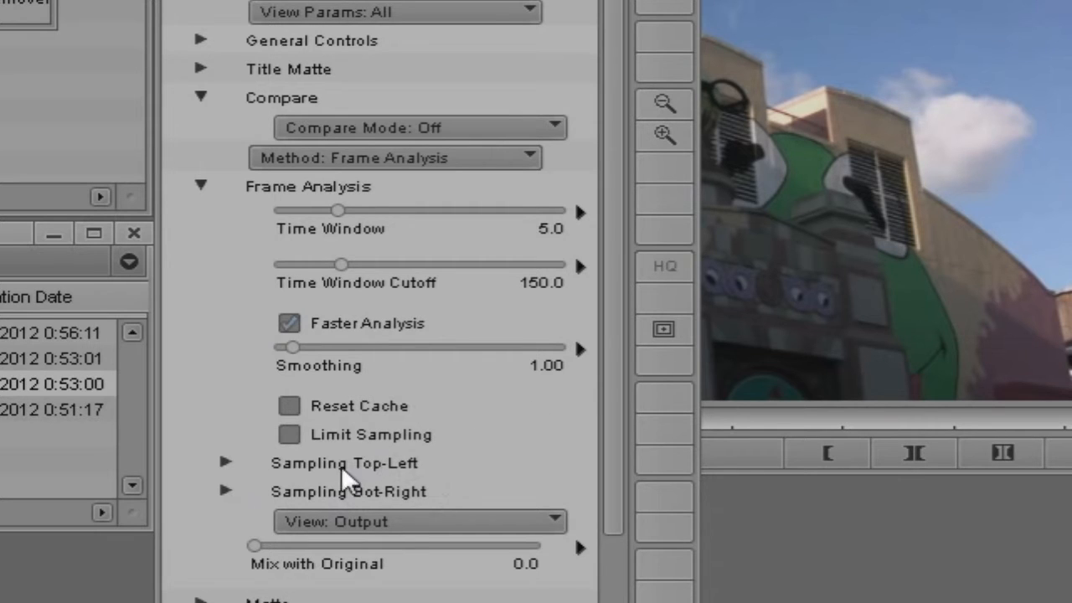
# Expand Sampling Top-Left and place both sampling corners around a small patch of clear sky in the frame's upper-left area
pyautogui.click(225, 462)
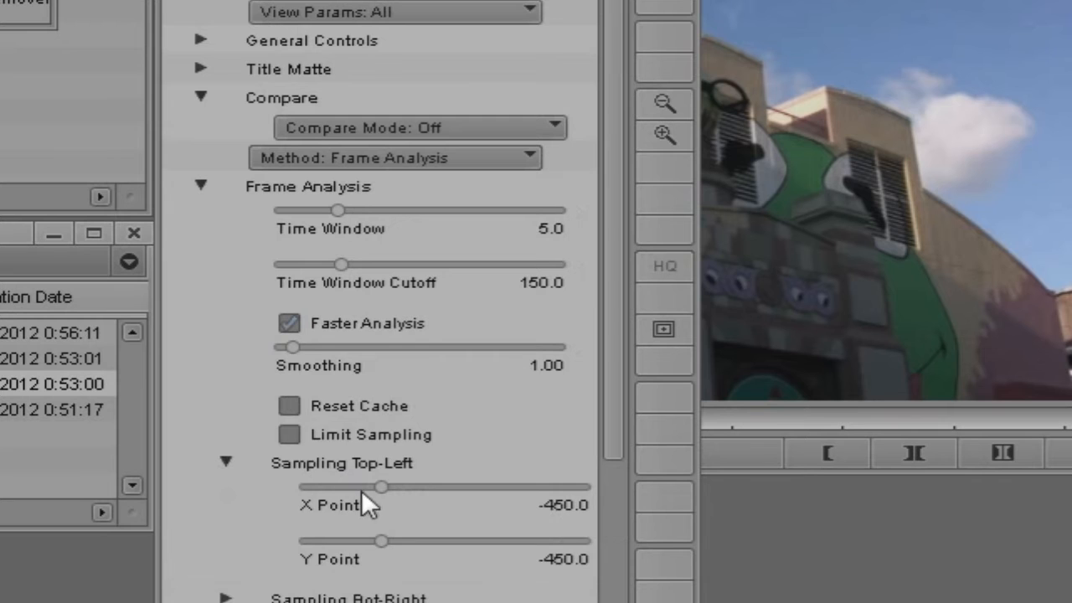
pyautogui.moveTo(393, 482); pyautogui.dragTo(401, 481)
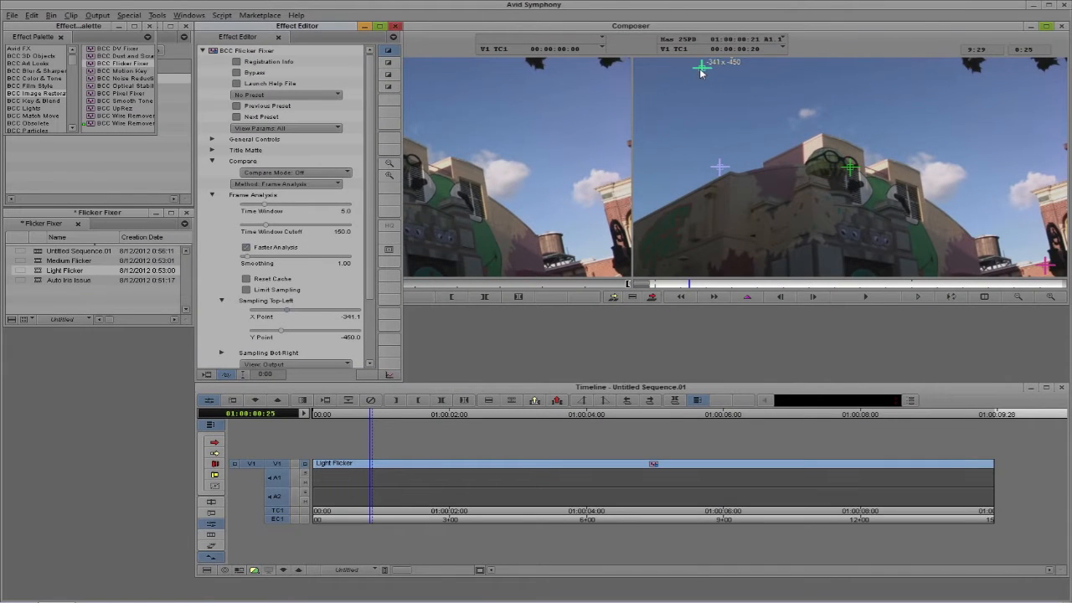
pyautogui.moveTo(701, 73); pyautogui.dragTo(661, 87)
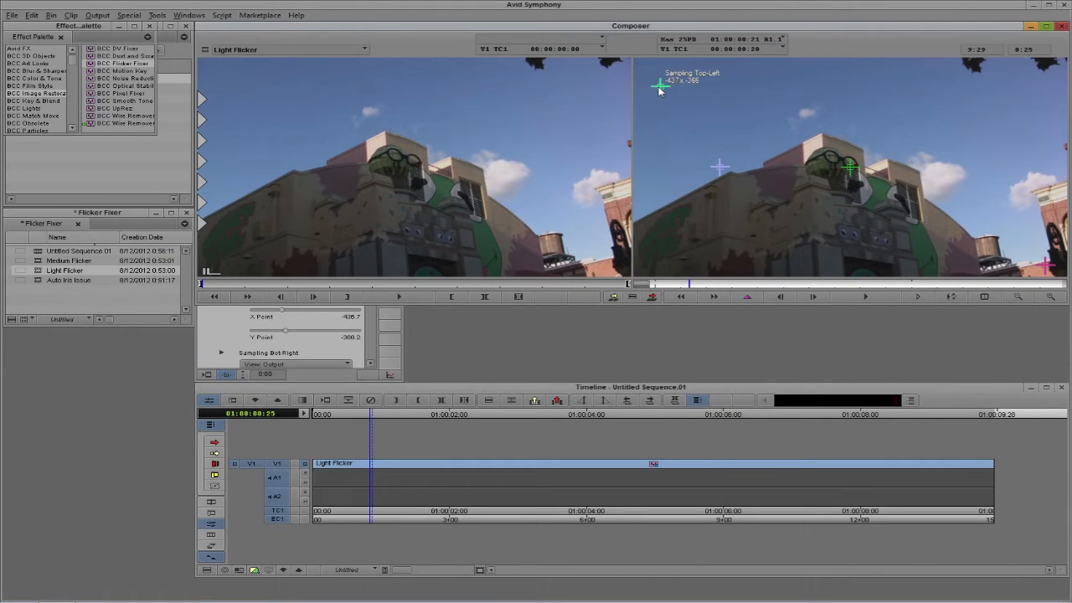
pyautogui.moveTo(1044, 268); pyautogui.dragTo(693, 127)
pyautogui.moveTo(659, 86); pyautogui.dragTo(653, 85)
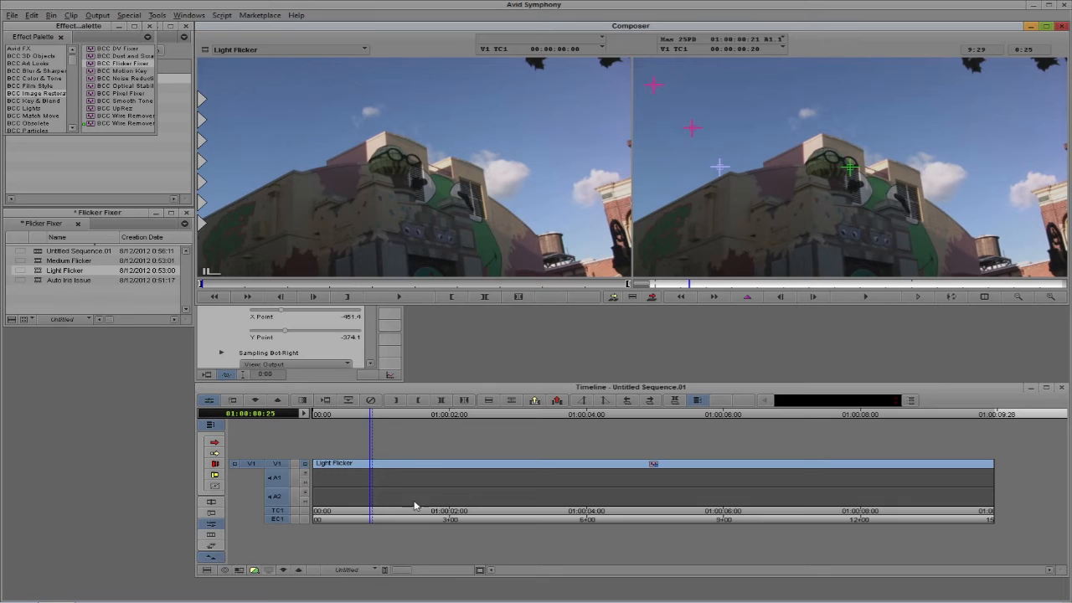
# Remove the Light Flicker clip from the sequence and edit the Medium Flicker clip into V1
pyautogui.click(452, 468)
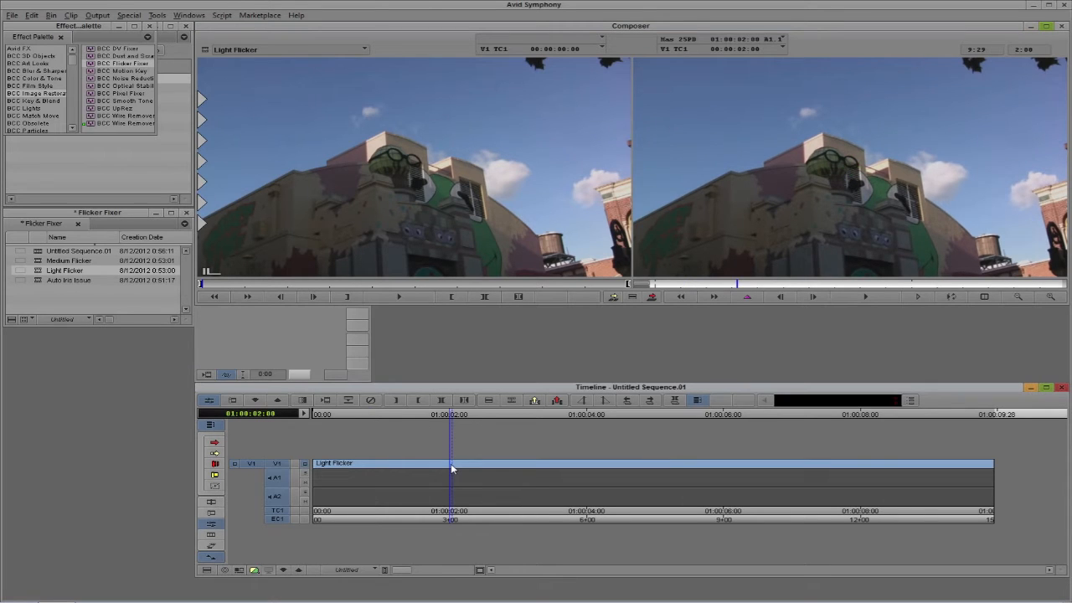
pyautogui.hotkey('ctrl', 'z')
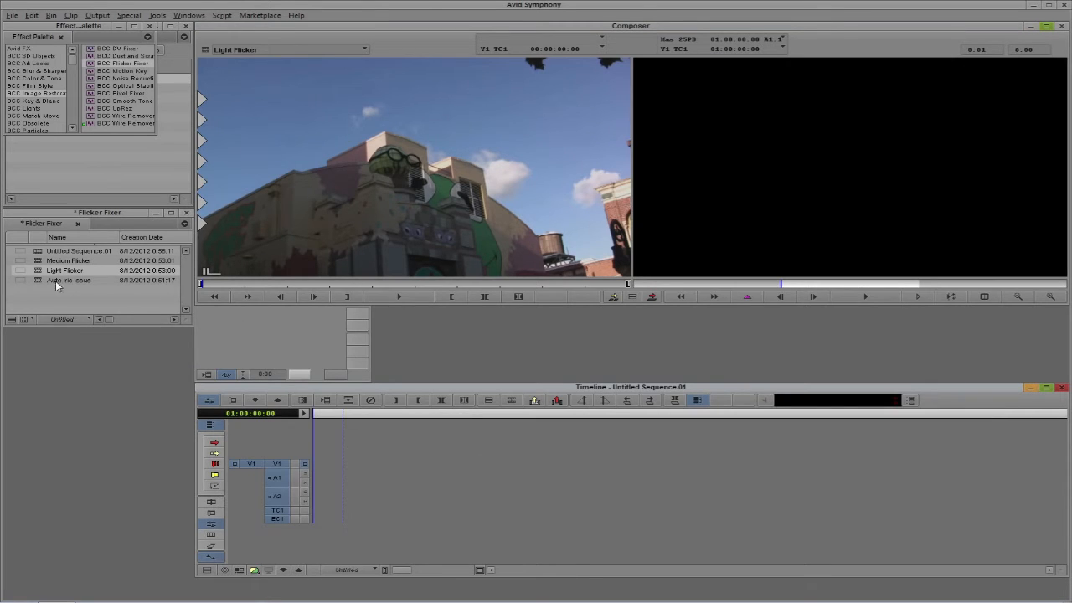
pyautogui.moveTo(40, 251); pyautogui.dragTo(350, 205)
pyautogui.press('t')
pyautogui.press('v')
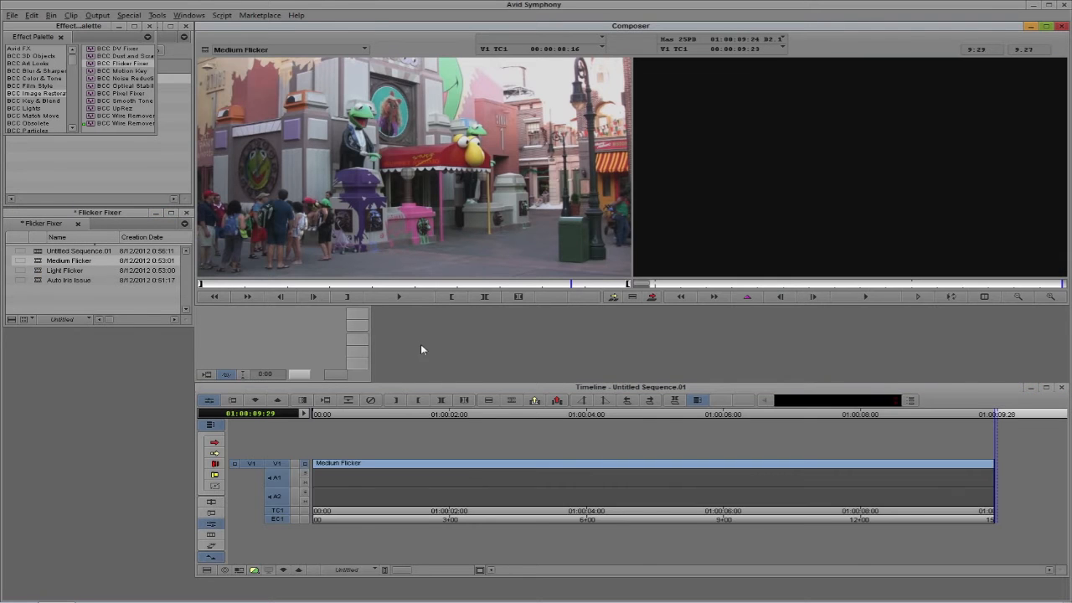
# Scrub through the Medium Flicker clip to examine its brightness changes and park the playhead near its start
pyautogui.click(463, 469)
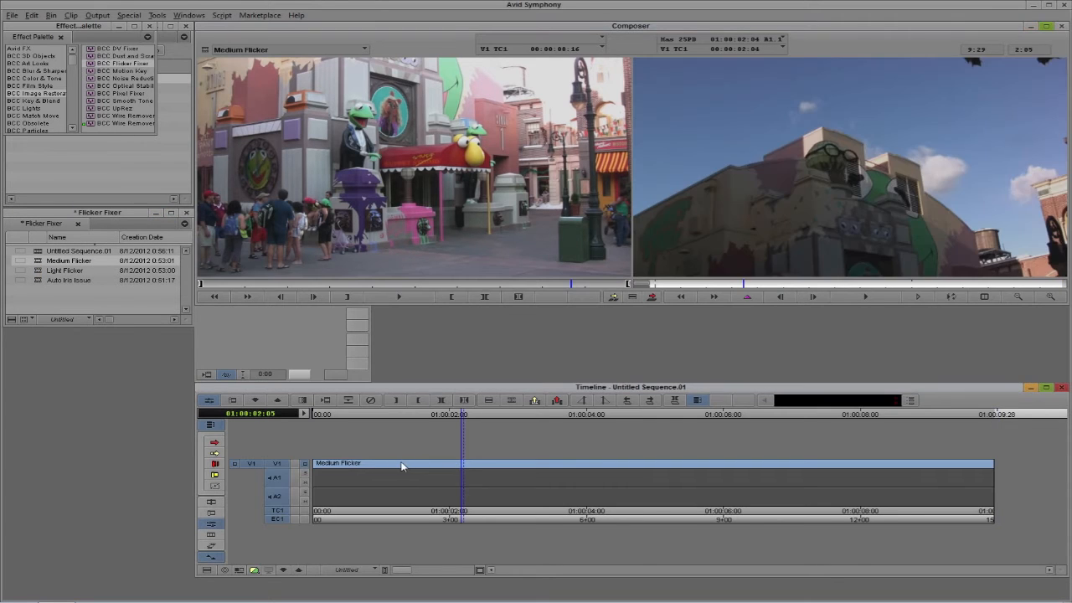
pyautogui.click(338, 467)
pyautogui.click(327, 466)
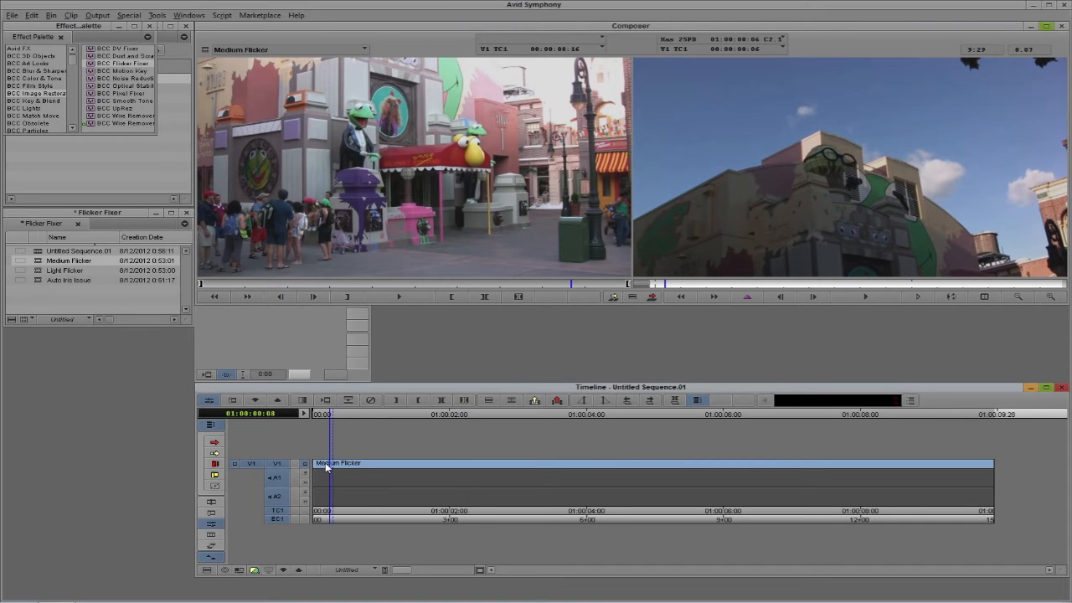
pyautogui.click(507, 467)
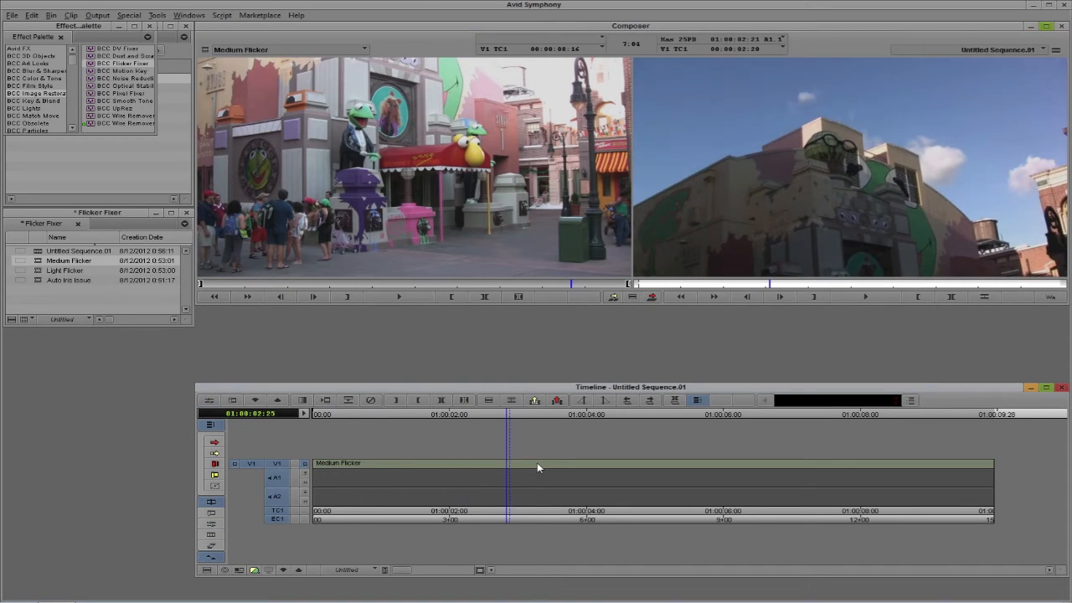
pyautogui.moveTo(323, 466); pyautogui.dragTo(321, 444)
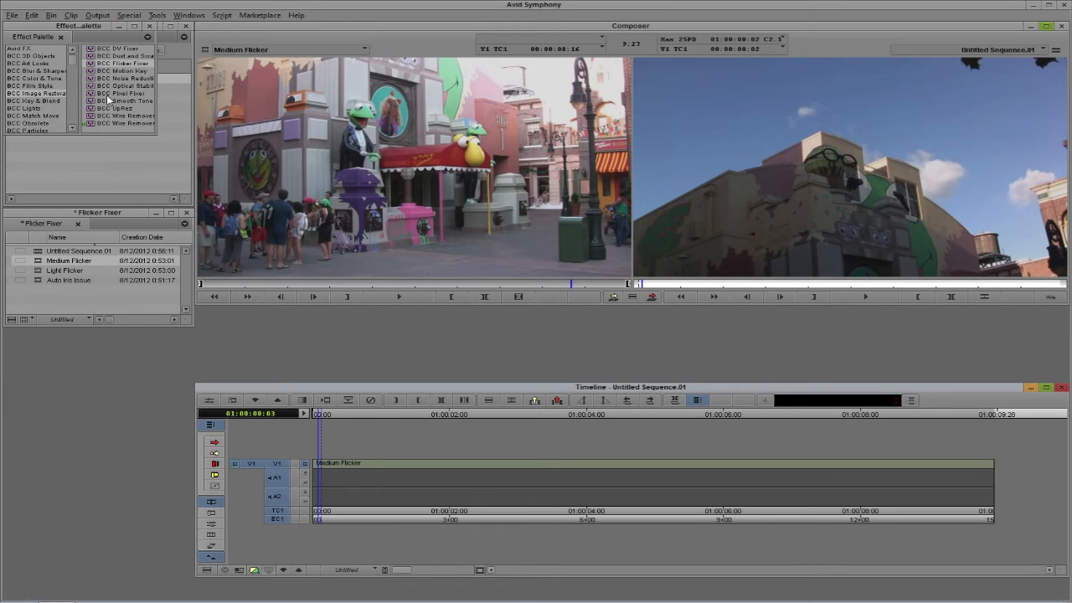
pyautogui.click(90, 65)
pyautogui.moveTo(90, 65); pyautogui.dragTo(370, 462)
pyautogui.hotkey('ctrl', 'z')
# Step back and forth through the opening frames of Medium Flicker to compare brightness from frame to frame
pyautogui.press('Right')
pyautogui.press('Right')
pyautogui.press('Left')
pyautogui.press('Left')
pyautogui.press('Right')
pyautogui.press('Right')
pyautogui.press('Left')
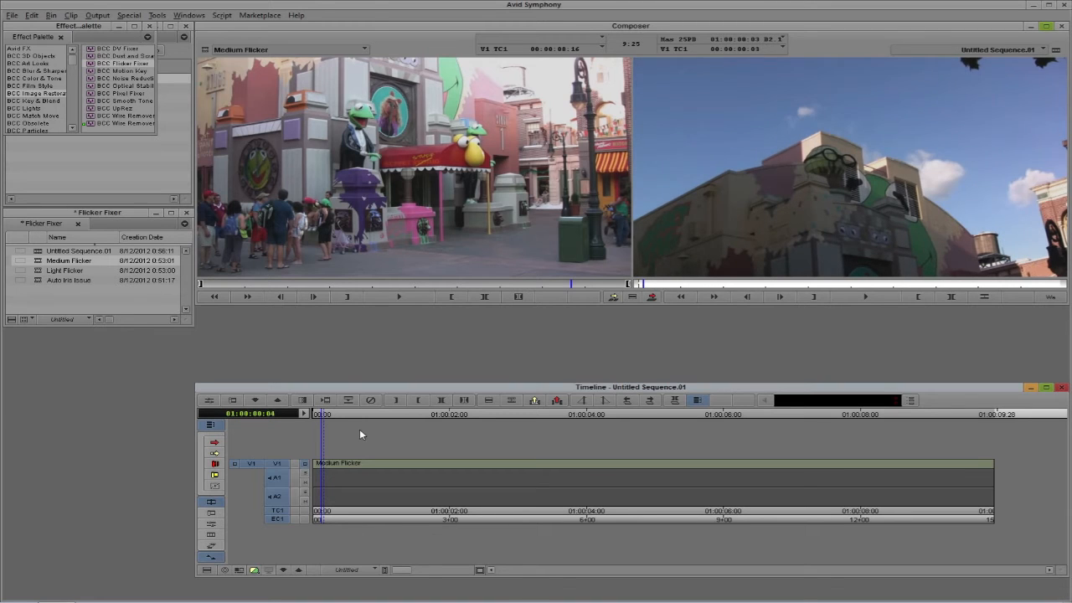
# Apply and render BCC Flicker Fixer on the Medium Flicker clip, playing back its first few seconds
pyautogui.moveTo(93, 64); pyautogui.dragTo(341, 462)
pyautogui.hotkey('shift', 'r')
pyautogui.click(540, 320)
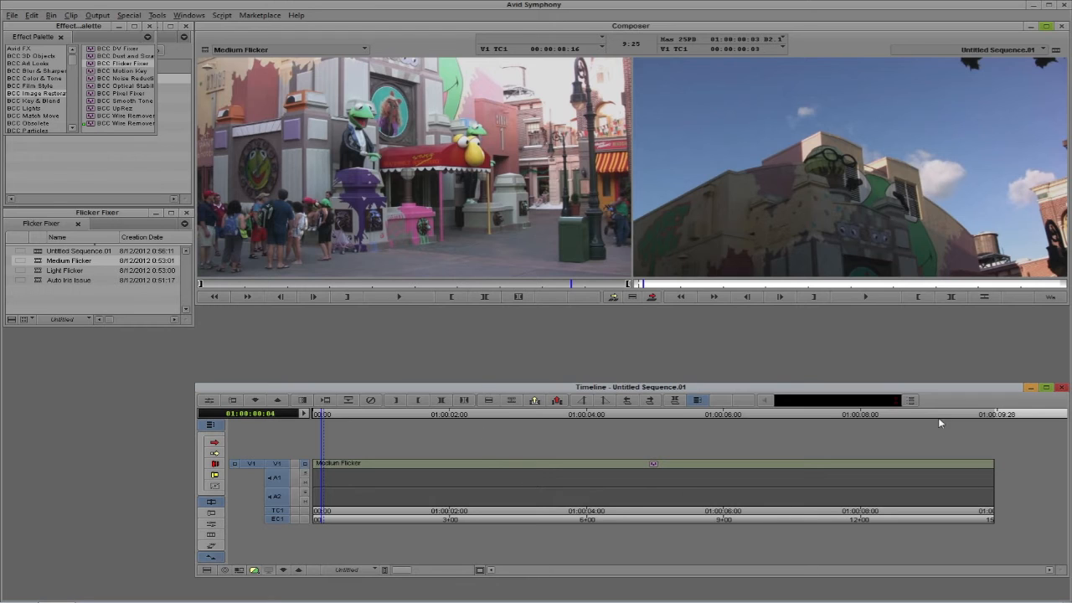
pyautogui.click(856, 296)
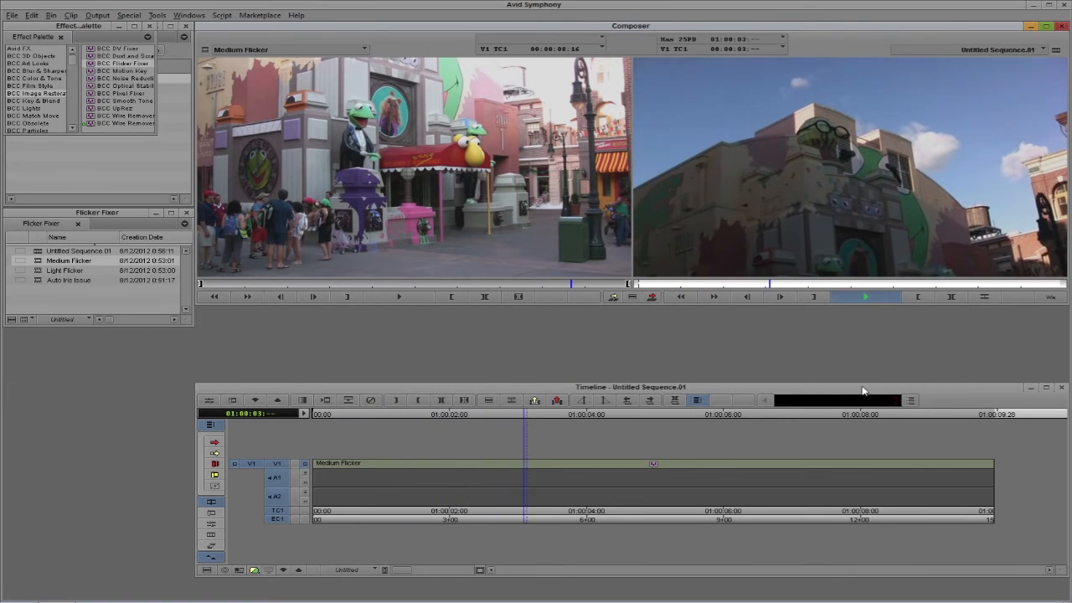
pyautogui.click(865, 299)
# Set the Medium Flicker effect's Compare Mode to Compare and render it to the Data drive
pyautogui.hotkey('shift', 'F10')
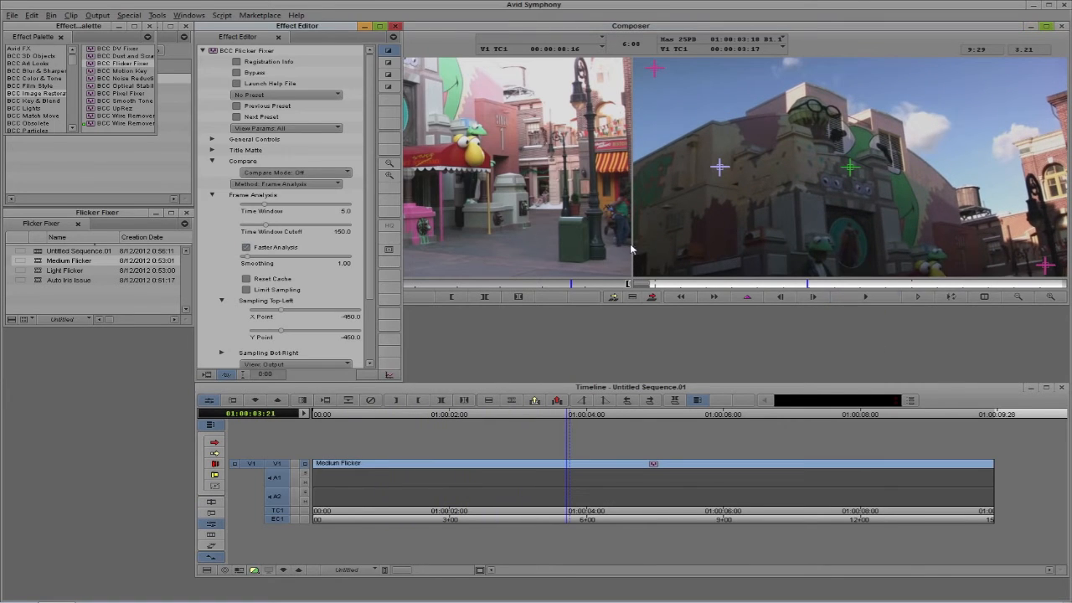
pyautogui.click(278, 172)
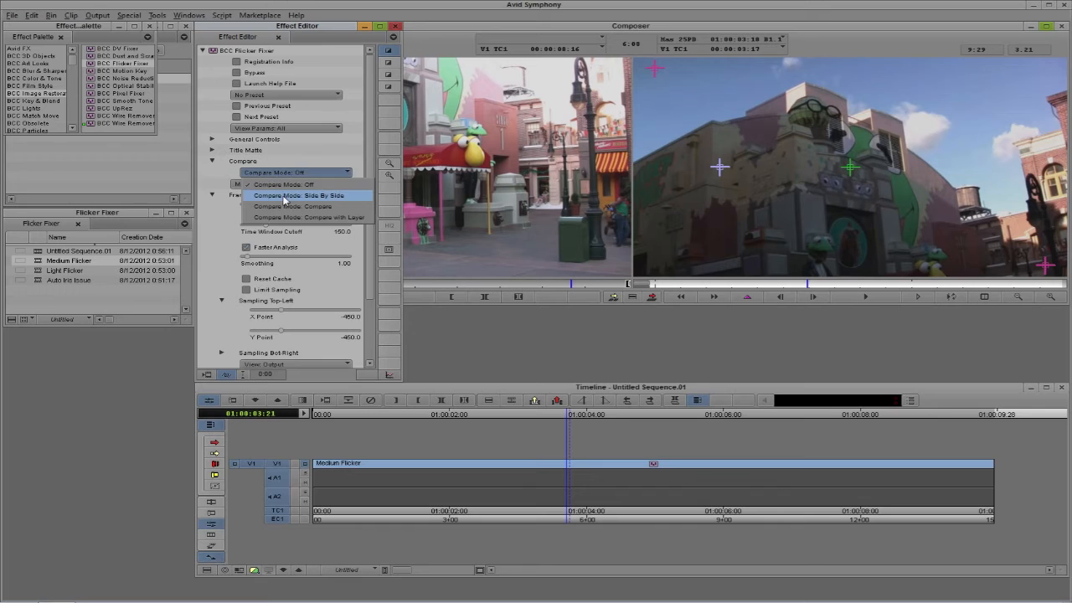
pyautogui.click(287, 206)
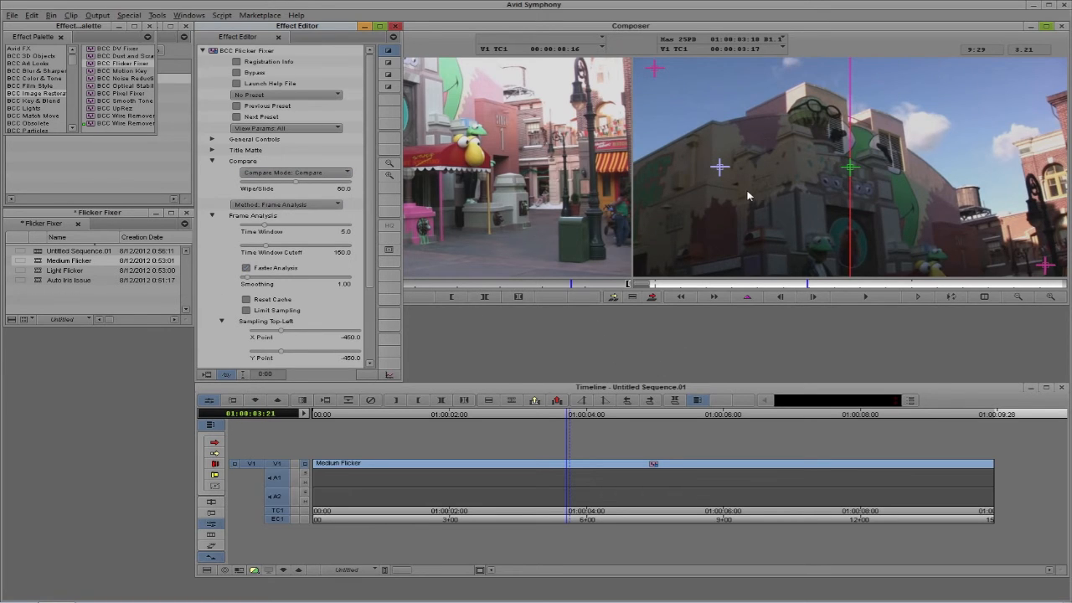
pyautogui.click(208, 375)
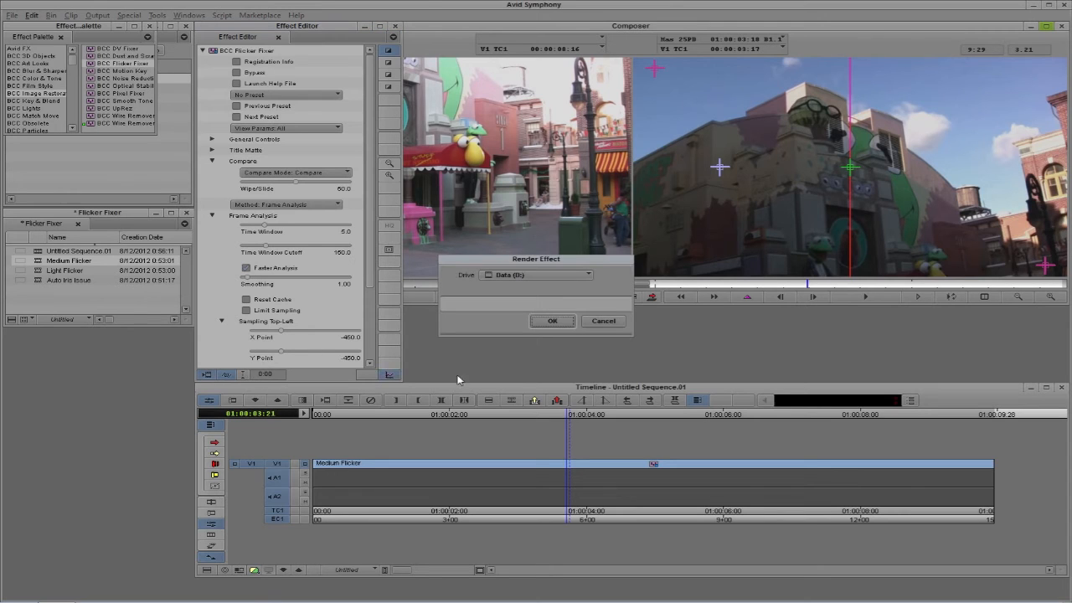
pyautogui.click(551, 325)
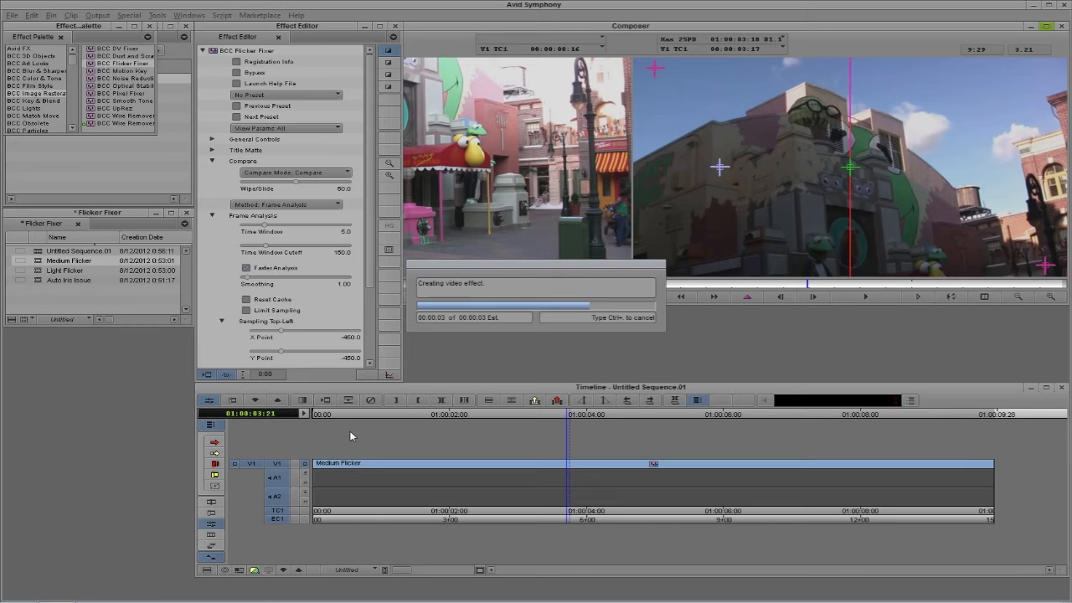
# Play the Medium Flicker sequence from its start to compare the original and corrected halves
pyautogui.moveTo(404, 469); pyautogui.dragTo(279, 452)
pyautogui.press('space')
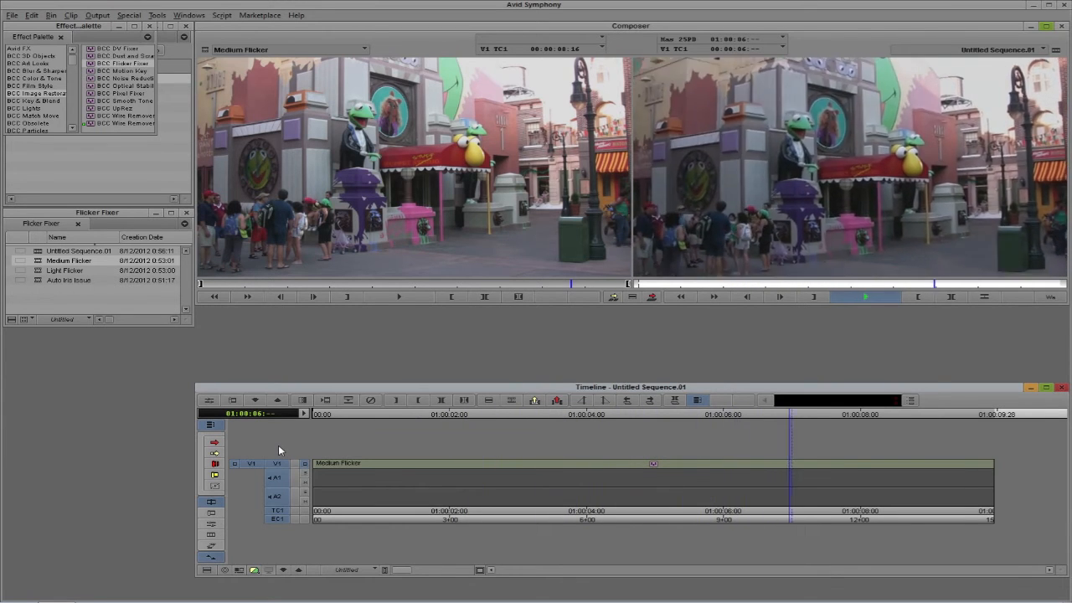
pyautogui.press('space')
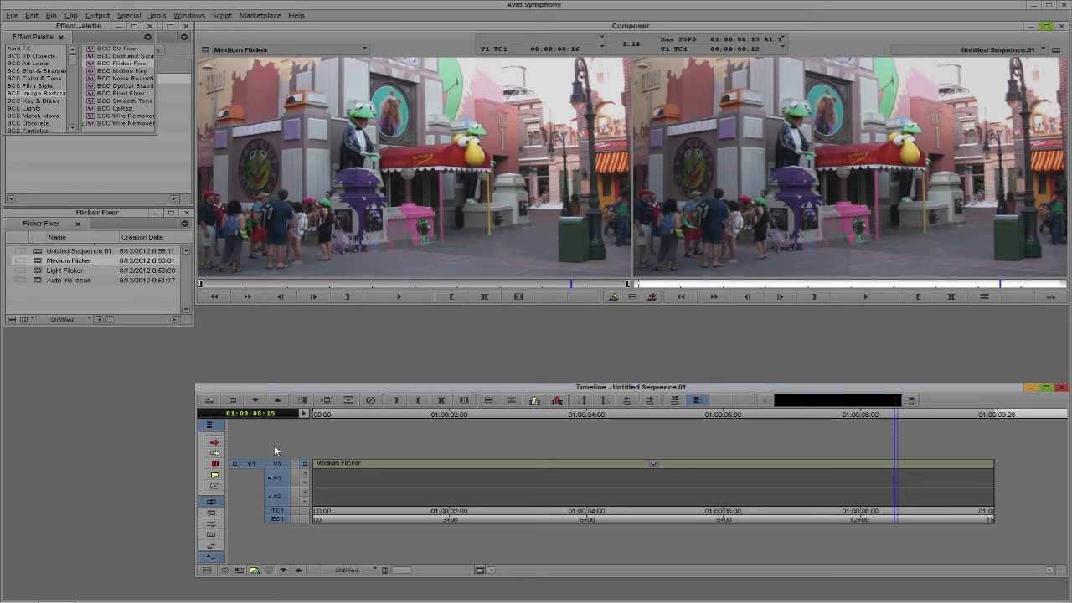
# Load the Auto Iris Issue clip and replace the Medium Flicker clip in the sequence with it
pyautogui.doubleClick(36, 282)
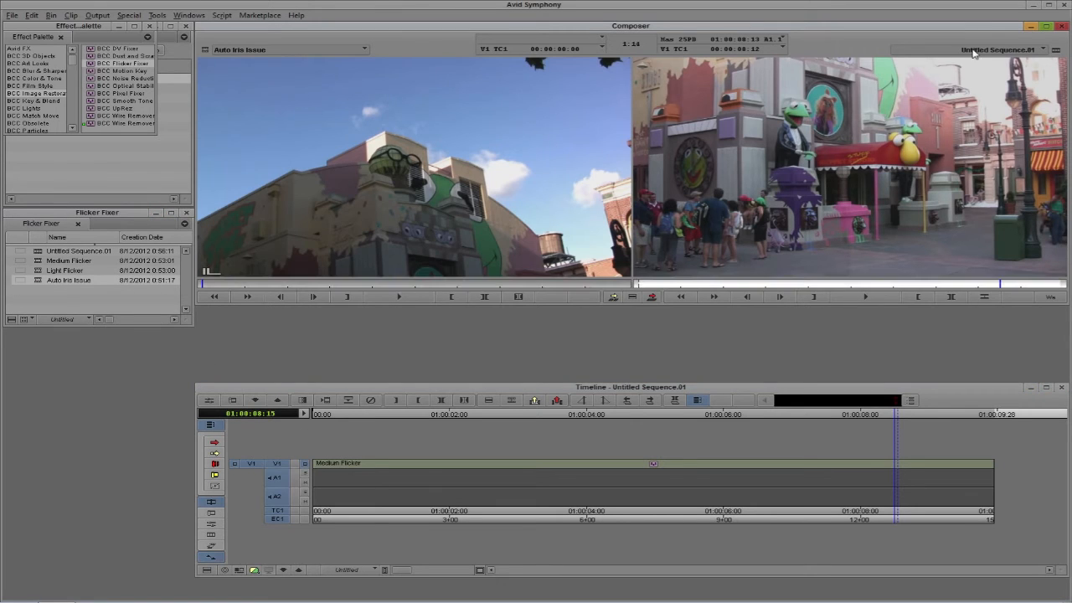
pyautogui.click(973, 53)
pyautogui.click(653, 474)
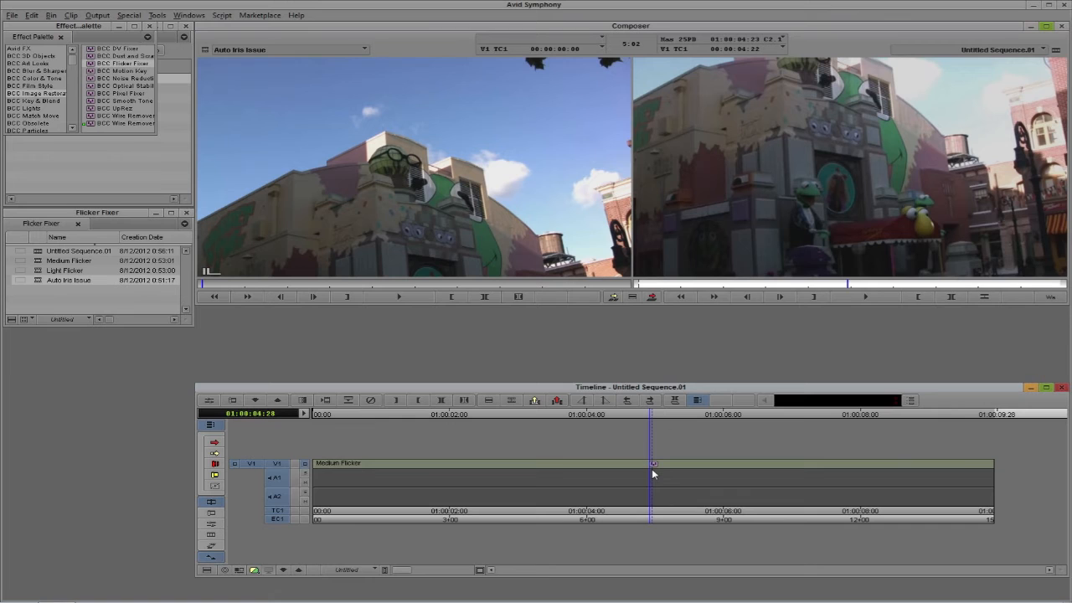
pyautogui.hotkey('ctrl', 'a')
pyautogui.press('t')
pyautogui.moveTo(285, 501); pyautogui.dragTo(279, 481)
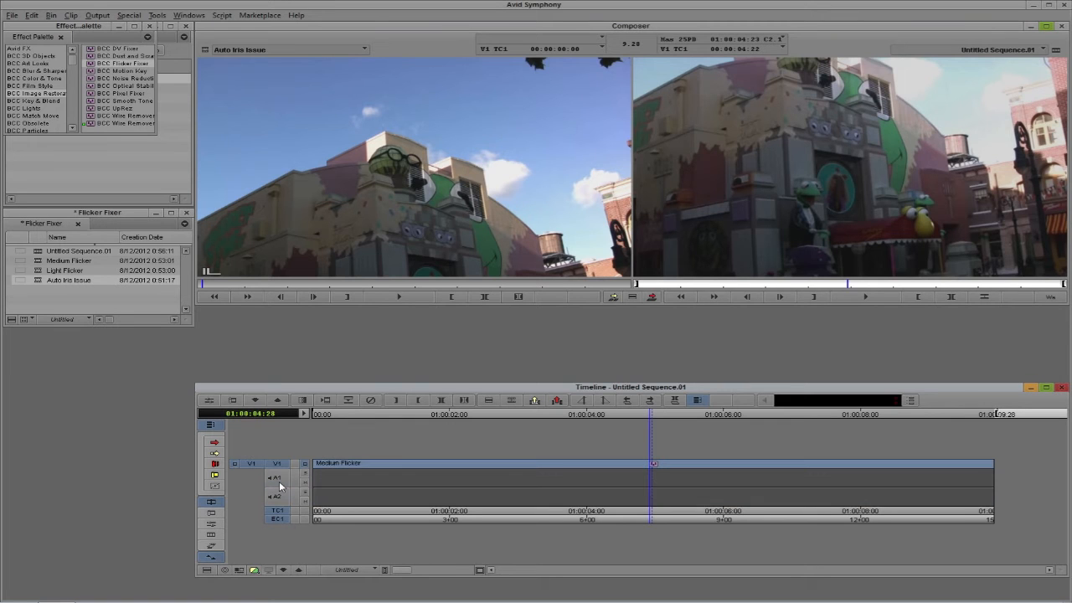
pyautogui.press('x')
# Apply BCC Flicker Fixer to the Auto Iris Issue clip and render the effect to the Data drive
pyautogui.moveTo(423, 186); pyautogui.dragTo(383, 466)
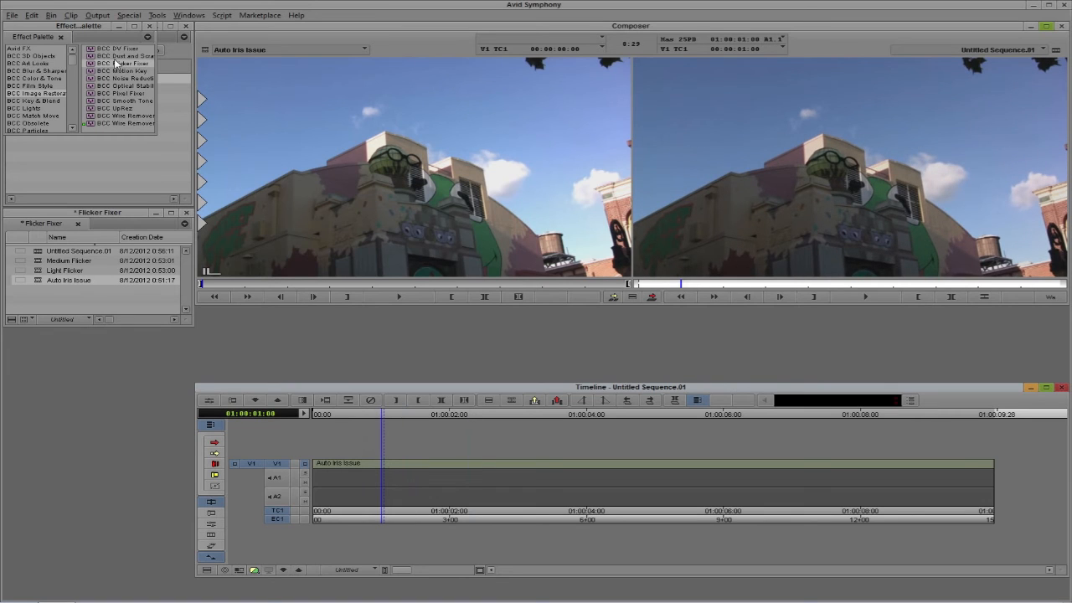
pyautogui.moveTo(89, 65); pyautogui.dragTo(390, 465)
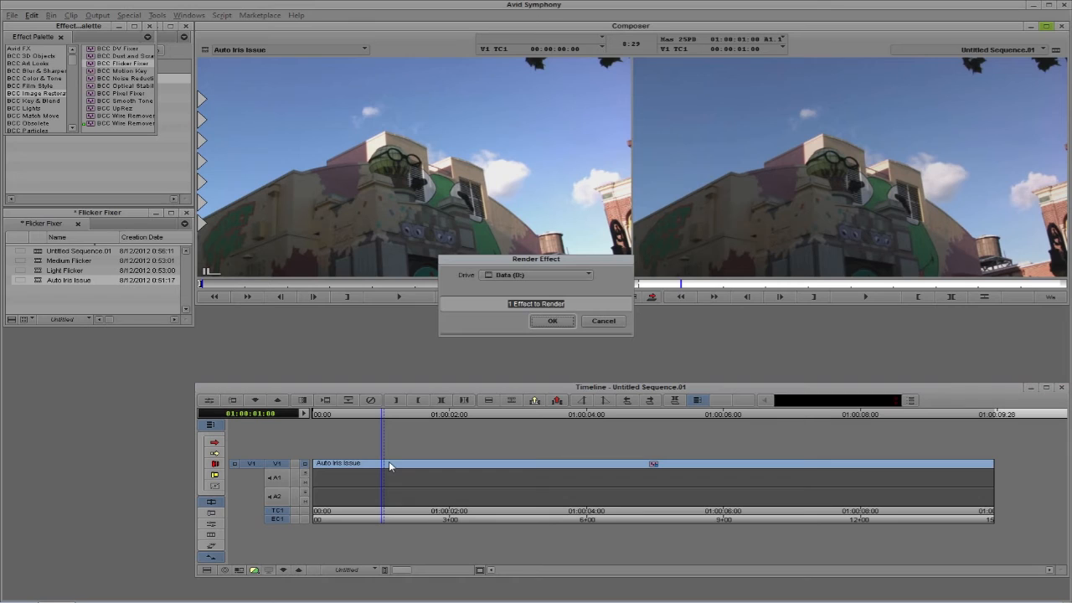
pyautogui.click(550, 320)
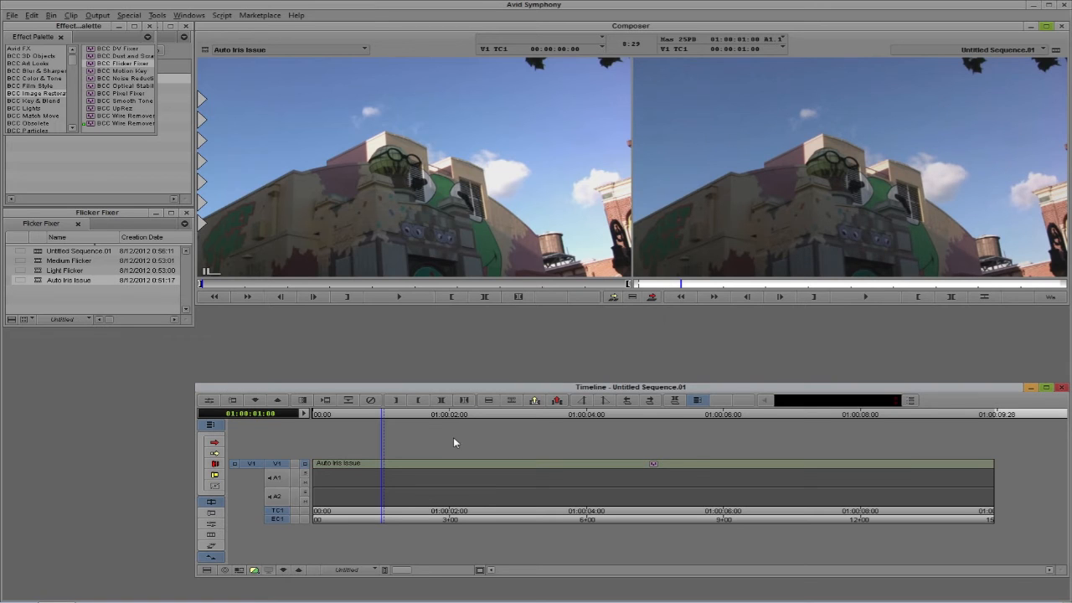
# Play the first few seconds of the rendered Auto Iris Issue clip to examine its exposure changes
pyautogui.moveTo(383, 472); pyautogui.dragTo(315, 469)
pyautogui.press('space')
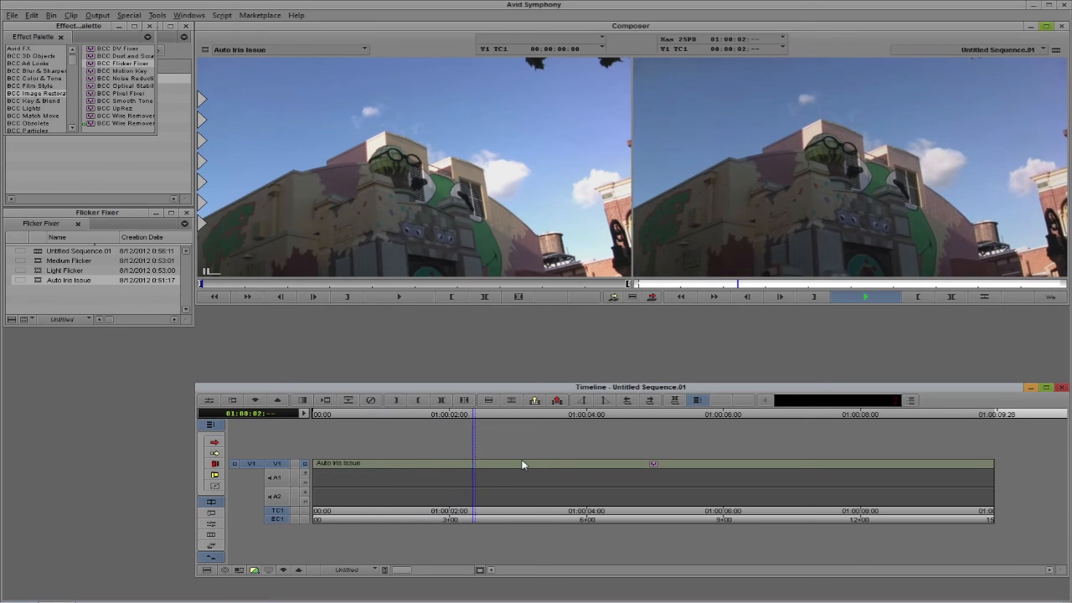
pyautogui.press('space')
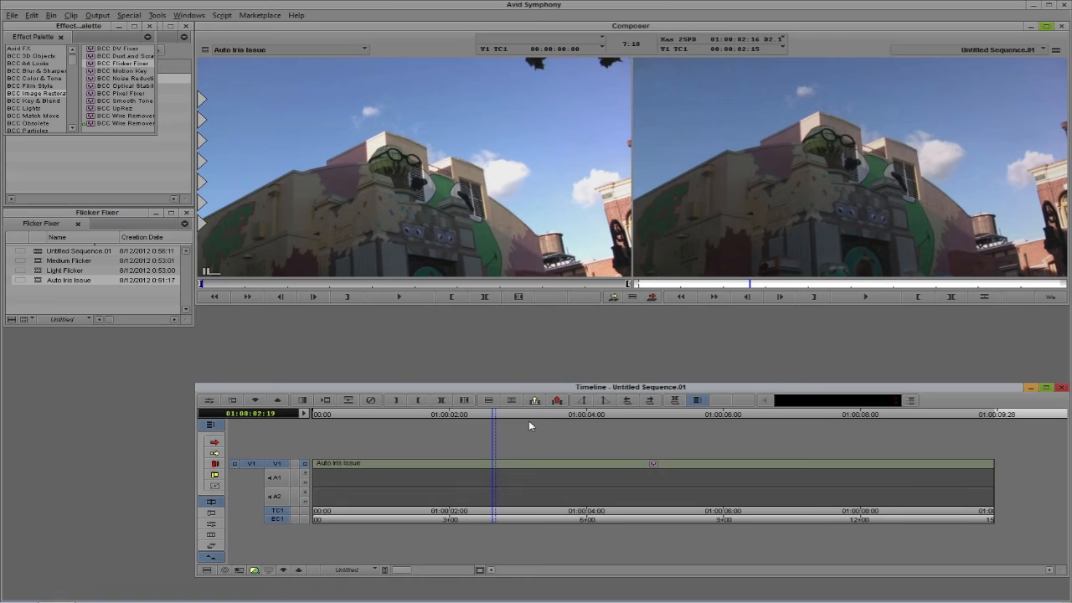
# Set the Time Window of the Auto Iris Issue clip's BCC Flicker Fixer to 20.0 and render the effect
pyautogui.hotkey('shift', 'F10')
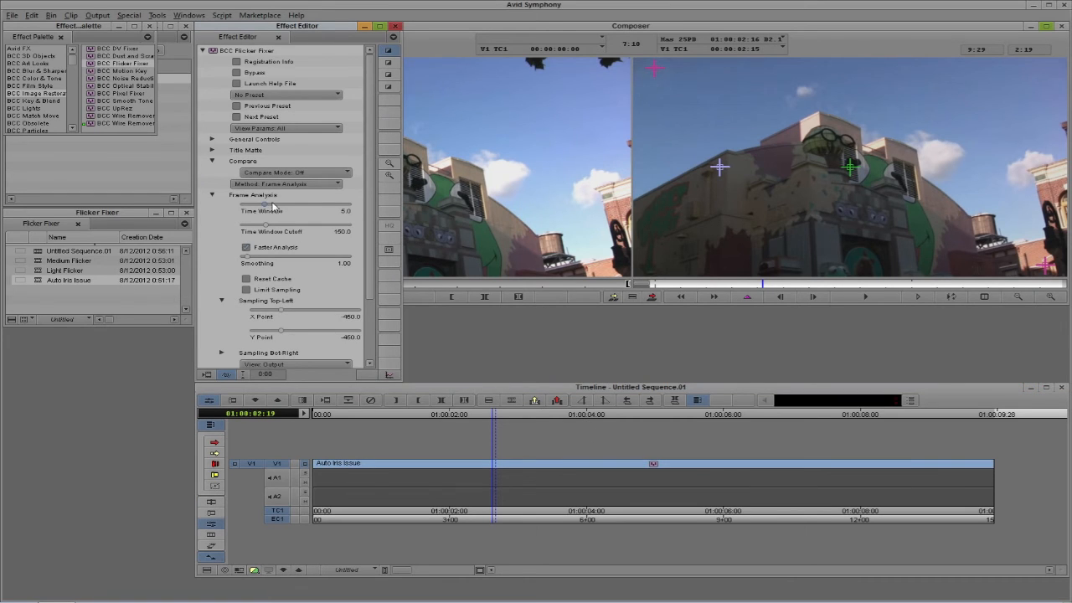
pyautogui.moveTo(272, 205); pyautogui.dragTo(343, 204)
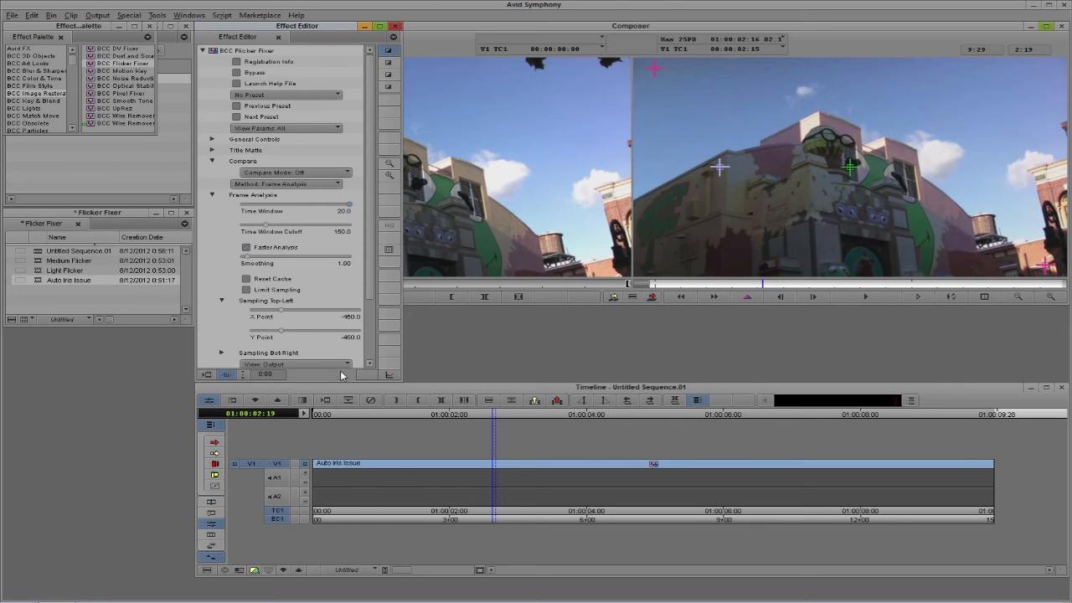
pyautogui.click(207, 375)
pyautogui.click(552, 321)
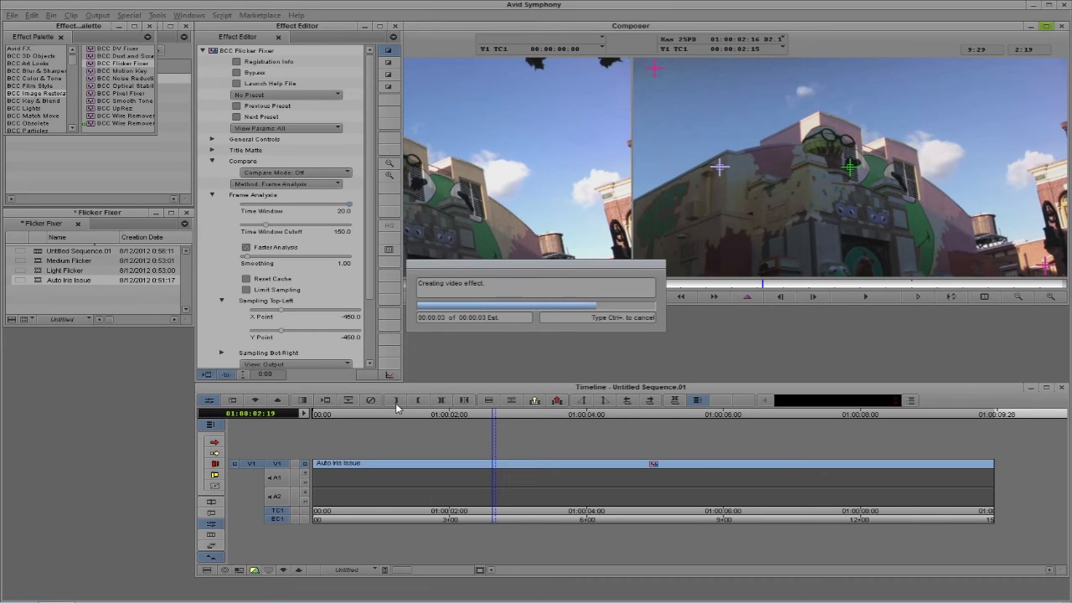
pyautogui.click(386, 443)
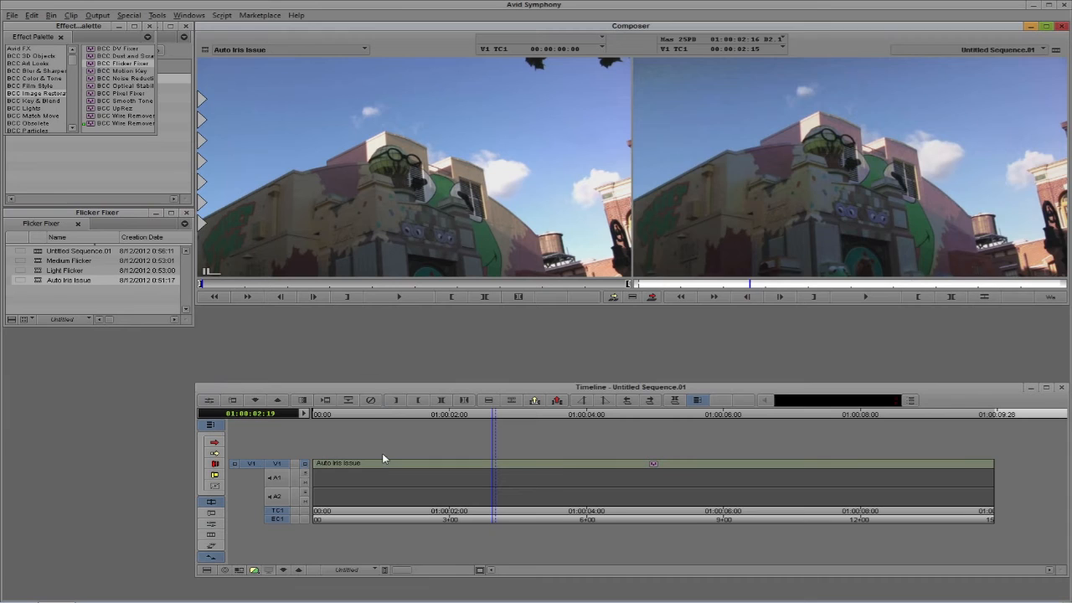
# Play the rendered Auto Iris Issue sequence from its start, then return to about 01:00:02:11 to examine the exposure
pyautogui.click(368, 470)
pyautogui.press('Home')
pyautogui.press('space')
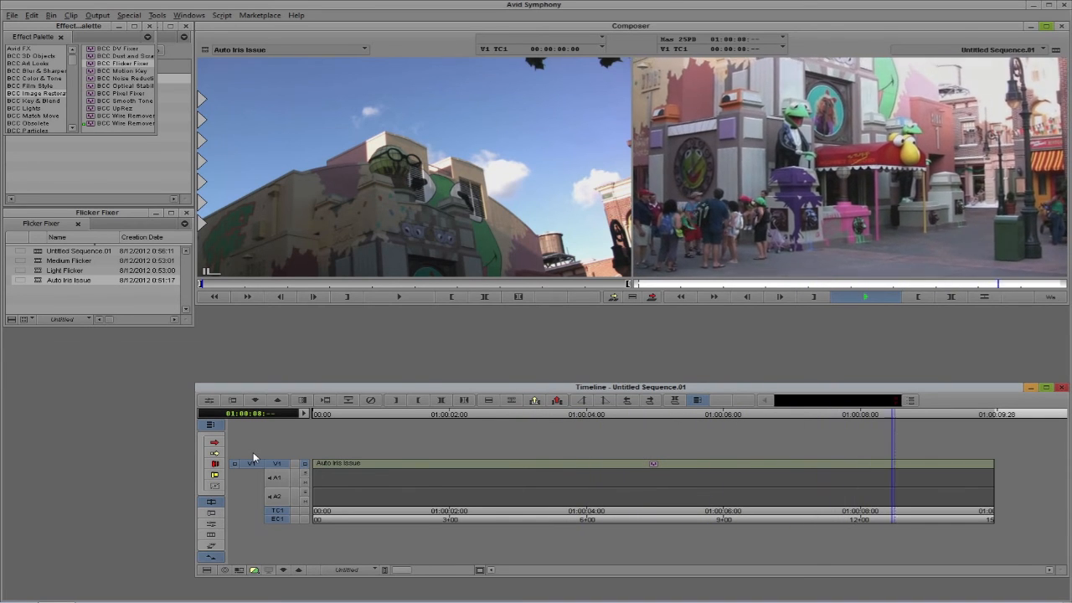
pyautogui.moveTo(511, 479); pyautogui.dragTo(476, 480)
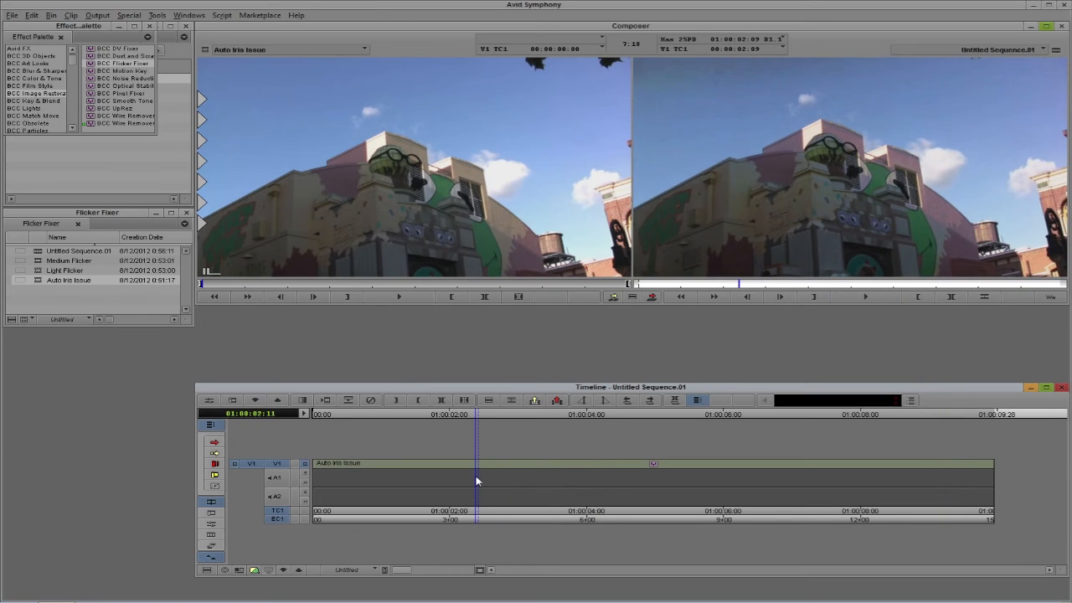
# Set the Flicker Fixer's Compare Mode to Compare on the Auto Iris Issue clip and render the effect to the Data drive
pyautogui.hotkey('ctrl', '8')
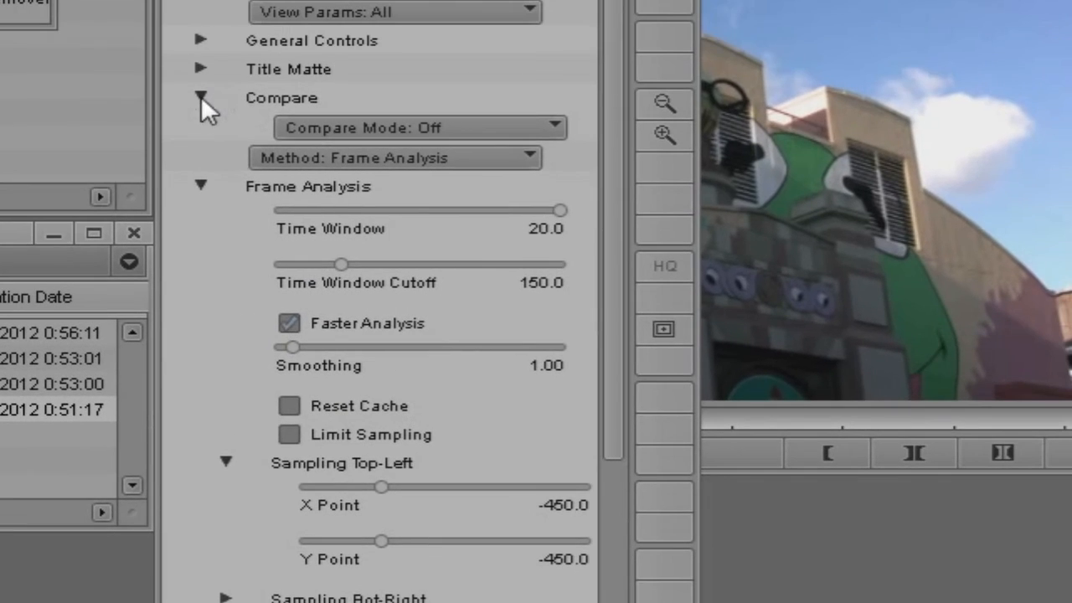
pyautogui.click(344, 127)
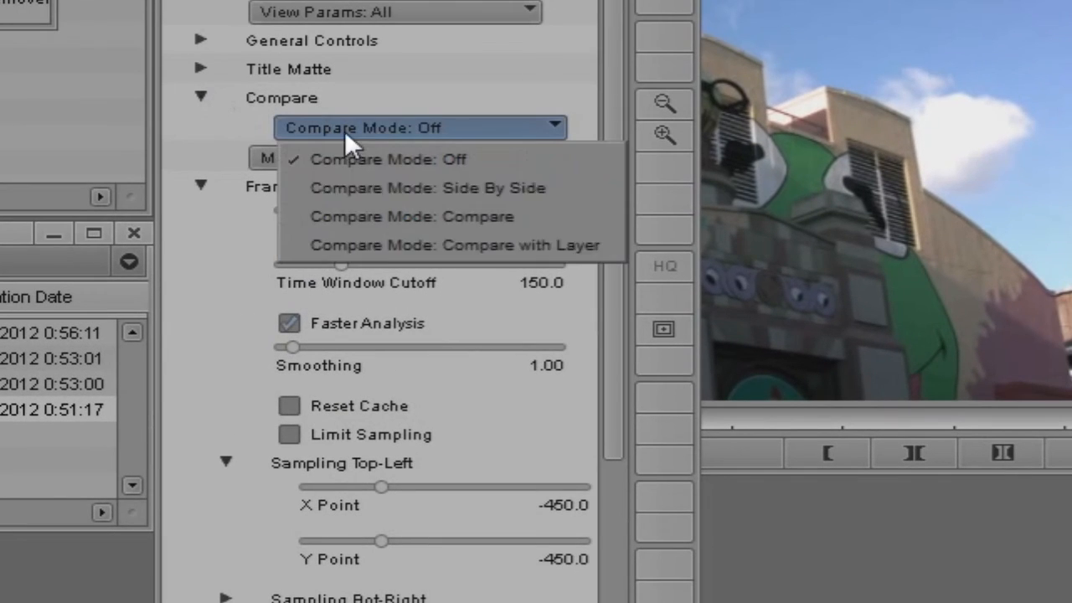
pyautogui.click(389, 223)
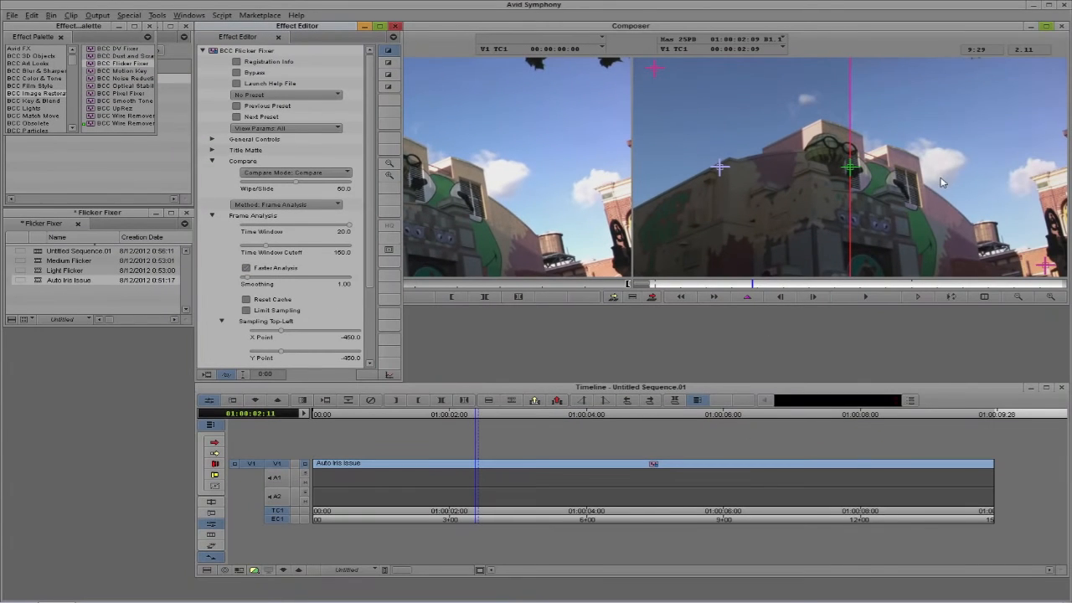
pyautogui.click(496, 512)
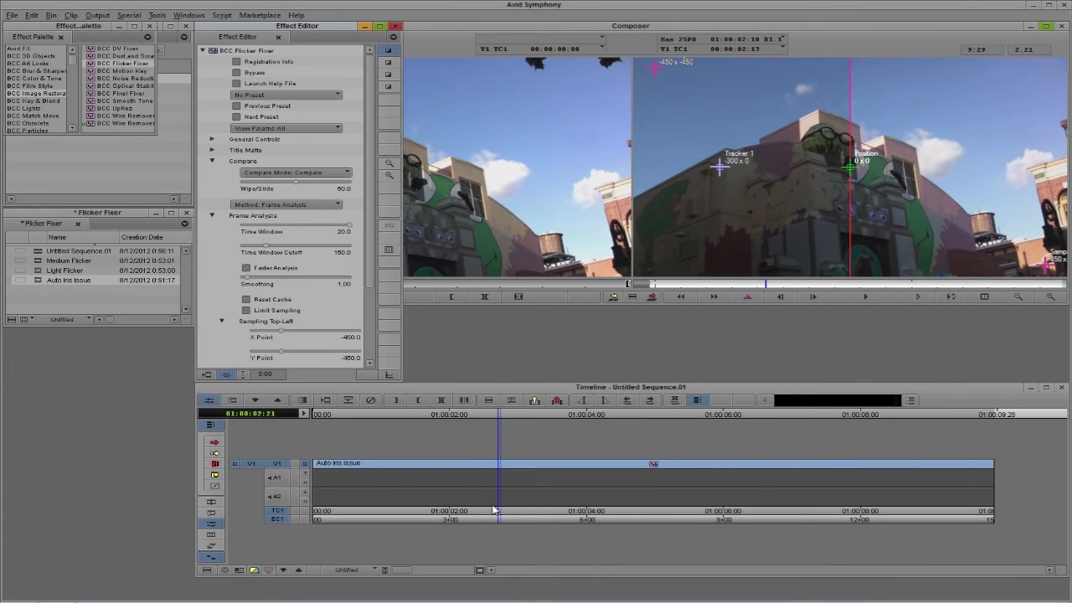
pyautogui.hotkey('ctrl', 'r')
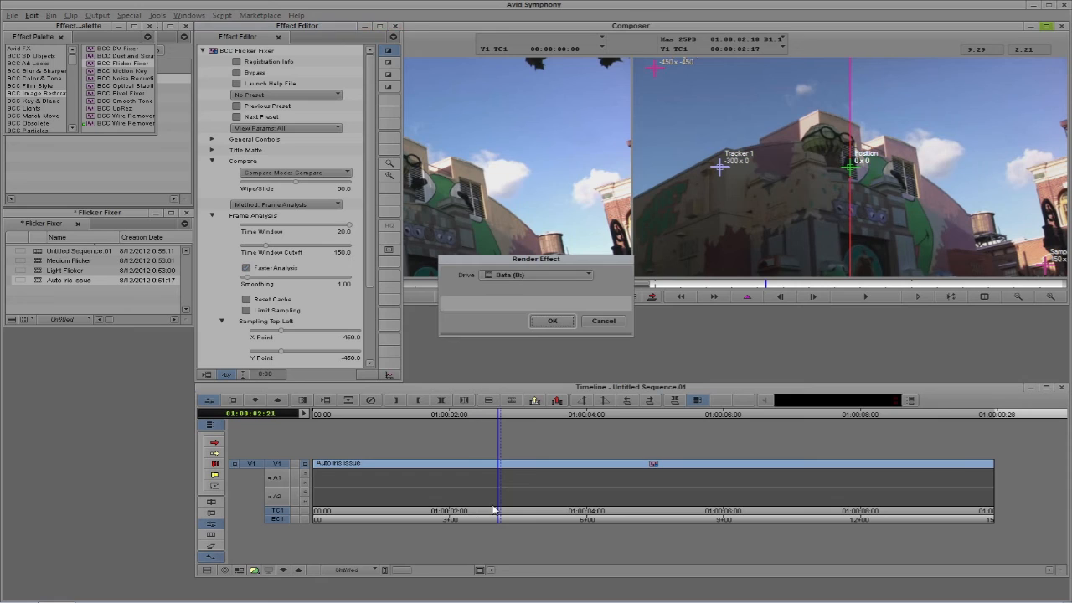
pyautogui.click(550, 321)
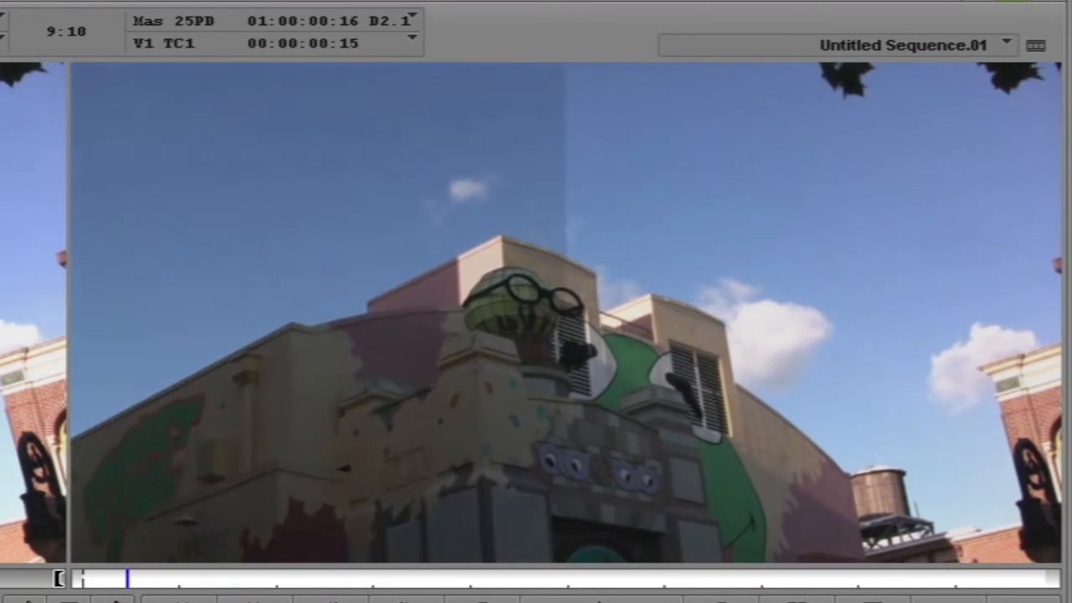
# Play the split comparison from the start of the sequence, then return to about 01:00:01:05
pyautogui.press('Home')
pyautogui.press('space')
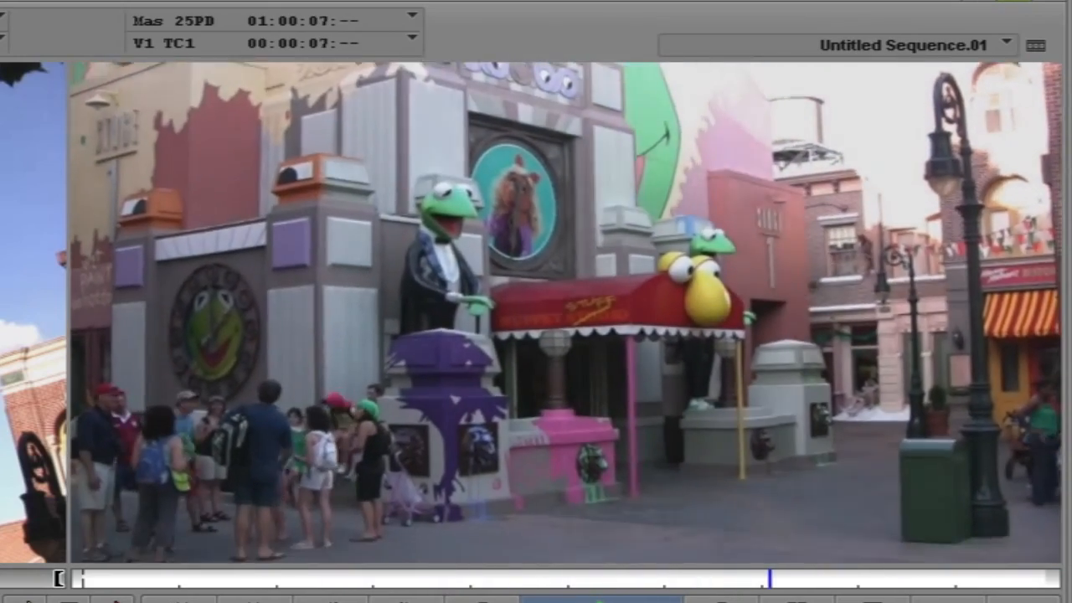
pyautogui.moveTo(535, 579); pyautogui.dragTo(200, 578)
# Render the Flicker Fixer again with its comparison split turned off and play the sequence from its start
pyautogui.press(']')
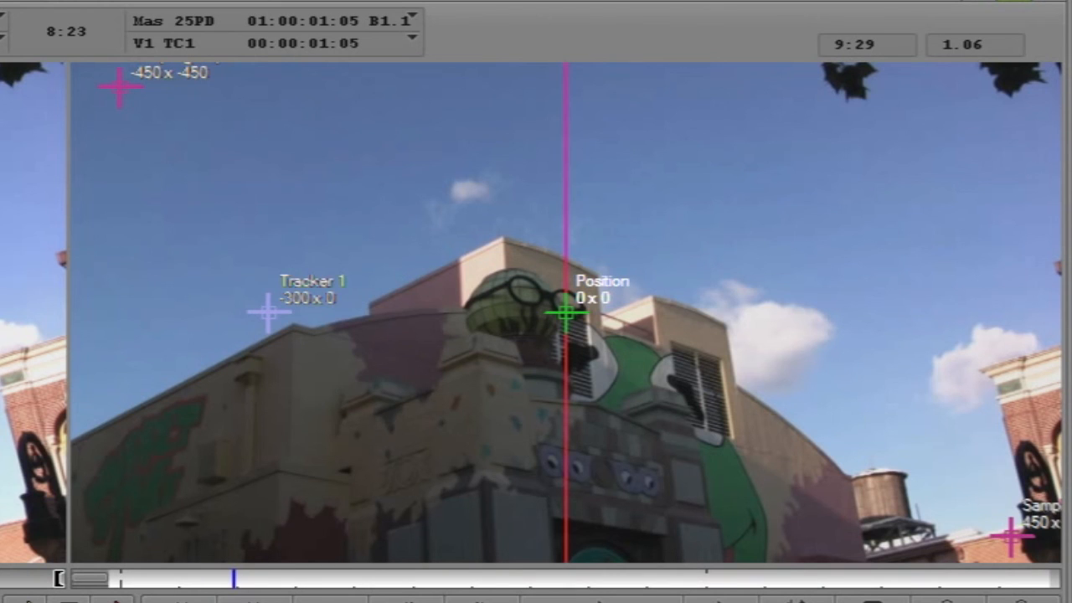
pyautogui.press('space')
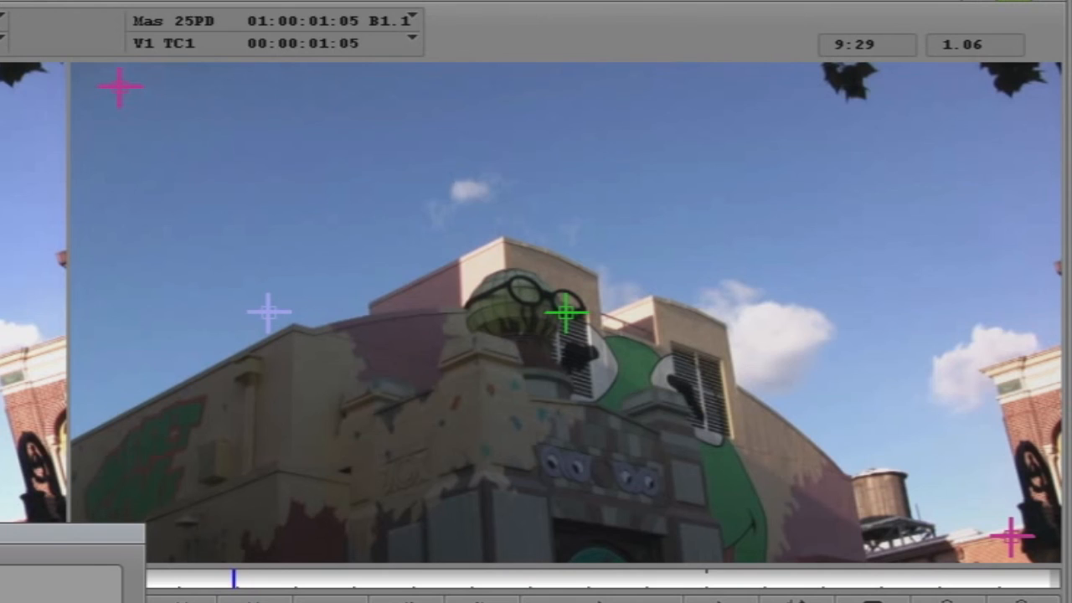
pyautogui.press('j')
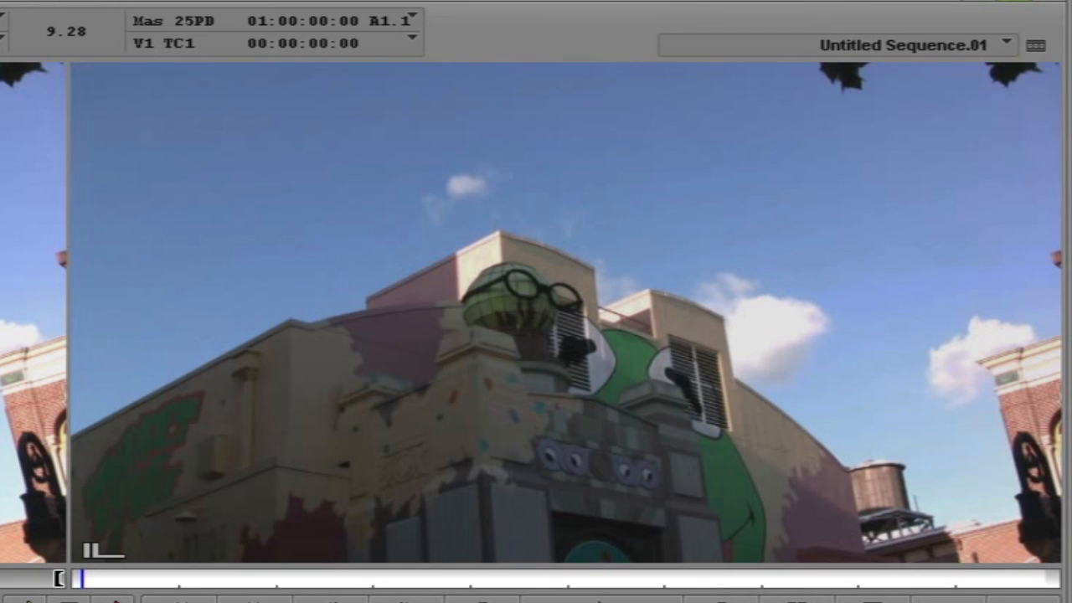
pyautogui.press('space')
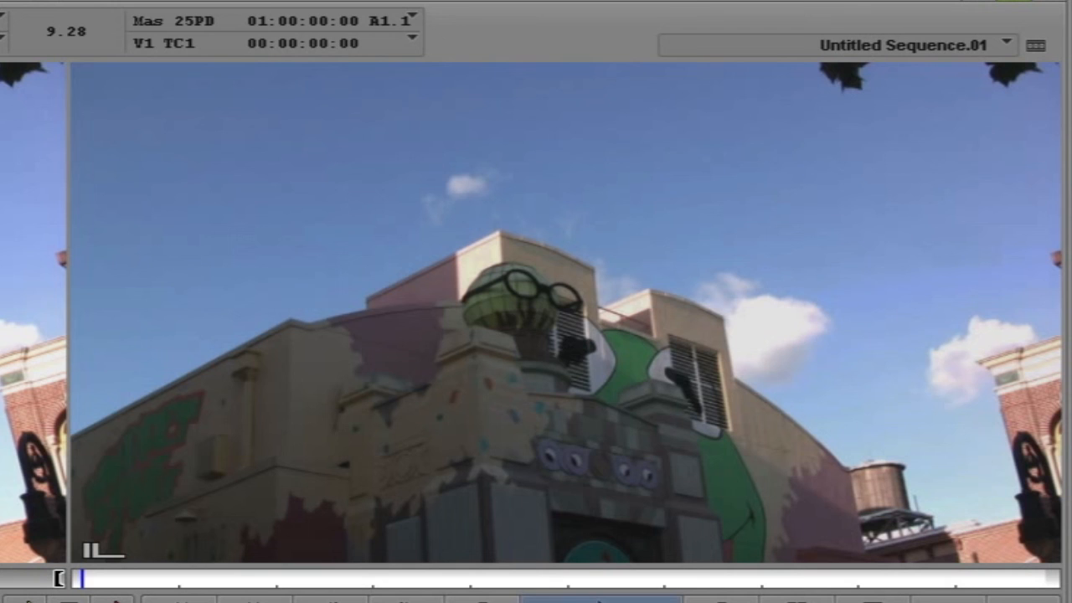